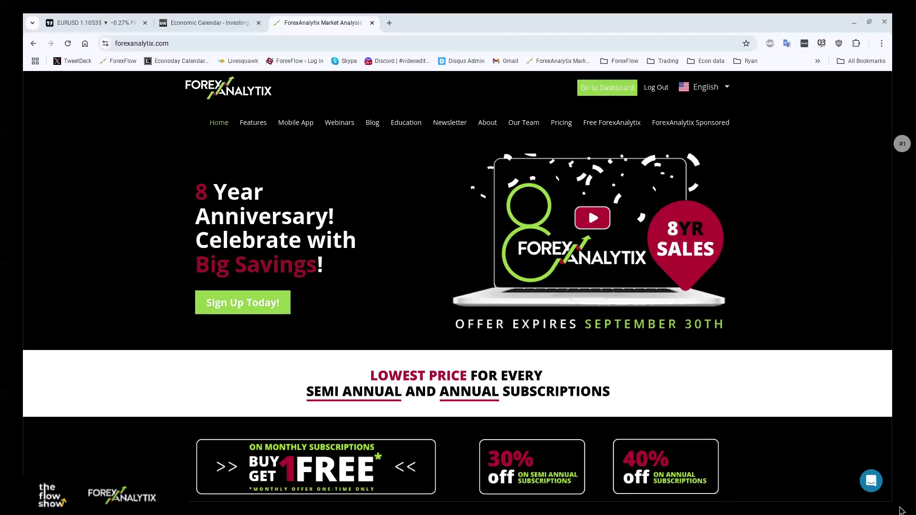
Step: Switch from the ForexAnalytix site to the Investing.com economic calendar tab
{"action": "left_click", "coordinate": [184, 19]}
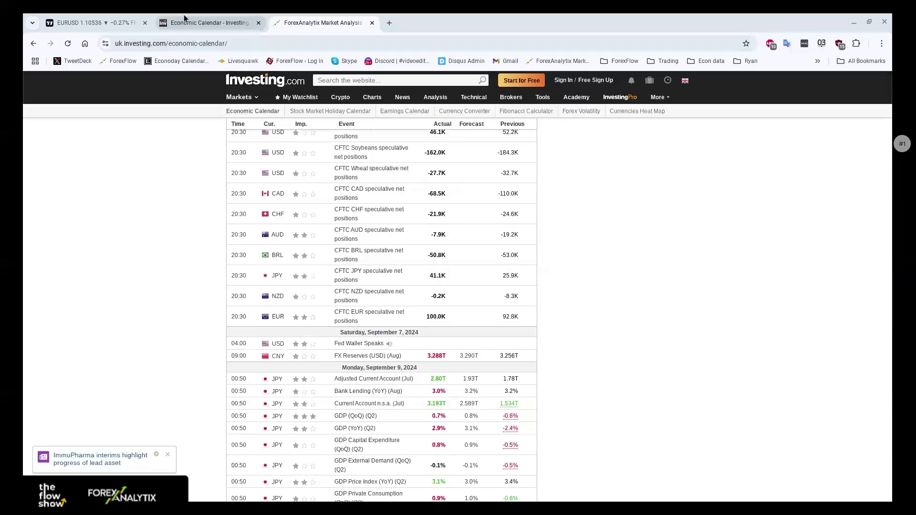
Step: Scroll the economic calendar down toward Monday's Japanese and Chinese releases, then back up
{"action": "scroll", "coordinate": [650, 318], "scroll_direction": "down", "scroll_amount": 3}
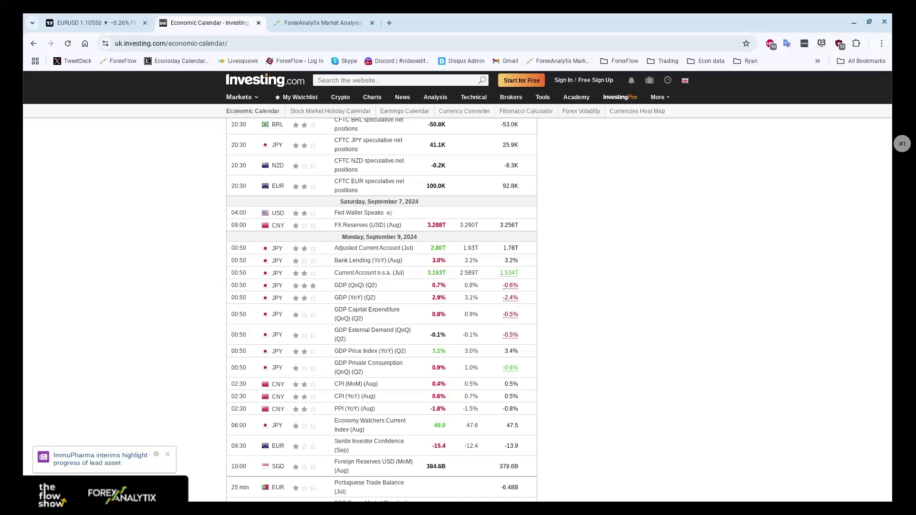
{"action": "scroll", "coordinate": [520, 368], "scroll_direction": "up", "scroll_amount": 5}
Step: Scroll to Friday's Canadian jobs rows (employment change 22.1K, unemployment 6.6%) and CFTC positioning
{"action": "scroll", "coordinate": [567, 372], "scroll_direction": "up", "scroll_amount": 10}
{"action": "scroll", "coordinate": [566, 369], "scroll_direction": "up", "scroll_amount": 6}
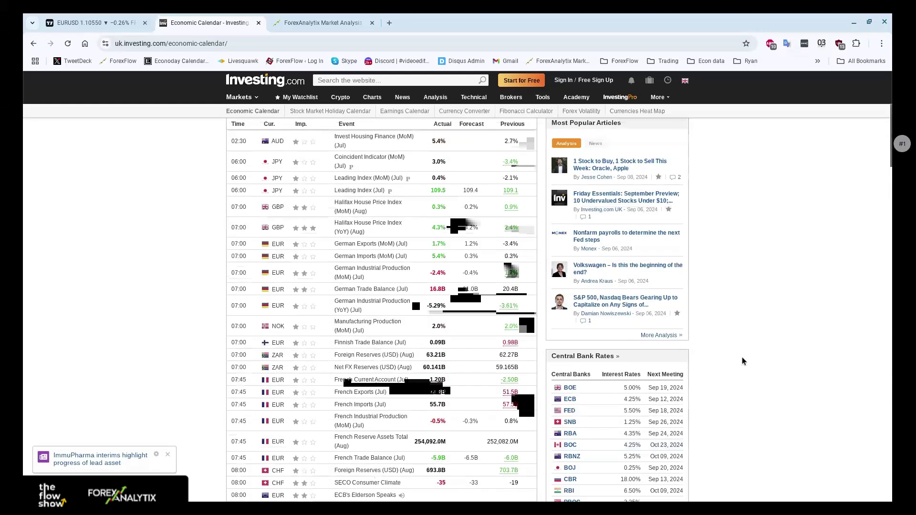
{"action": "scroll", "coordinate": [743, 359], "scroll_direction": "down", "scroll_amount": 7}
{"action": "scroll", "coordinate": [736, 369], "scroll_direction": "down", "scroll_amount": 5}
{"action": "scroll", "coordinate": [735, 369], "scroll_direction": "down", "scroll_amount": 4}
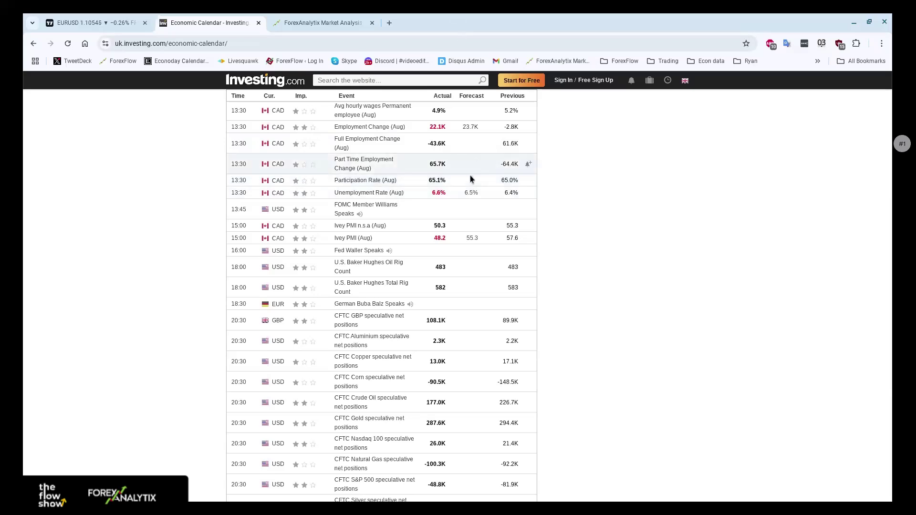
Step: Scroll up to Friday's 13:30 US jobs figures: nonfarm payrolls 142K versus 164K forecast
{"action": "scroll", "coordinate": [572, 230], "scroll_direction": "up", "scroll_amount": 1}
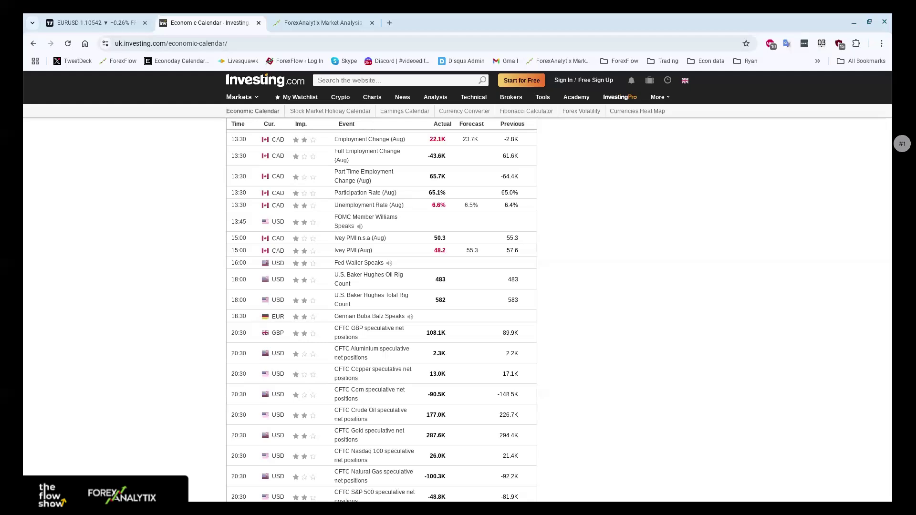
{"action": "scroll", "coordinate": [573, 234], "scroll_direction": "up", "scroll_amount": 1}
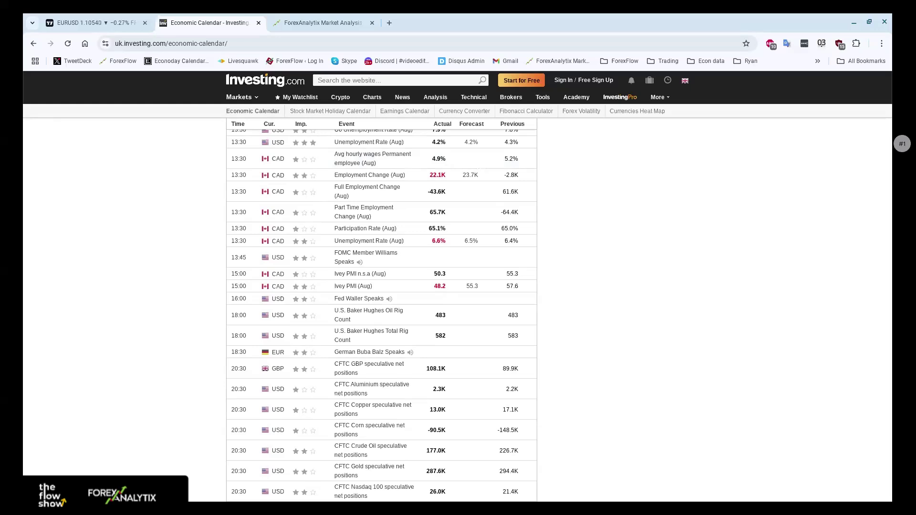
{"action": "scroll", "coordinate": [600, 291], "scroll_direction": "up", "scroll_amount": 4}
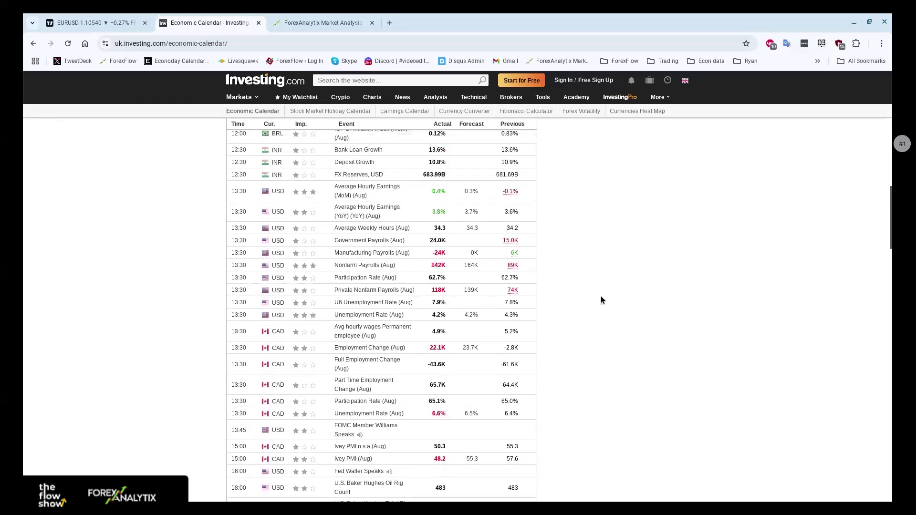
{"action": "scroll", "coordinate": [600, 301], "scroll_direction": "down", "scroll_amount": 2}
Step: Bring Friday's US average hourly earnings (0.4% vs 0.3% forecast) into view
{"action": "scroll", "coordinate": [600, 306], "scroll_direction": "down", "scroll_amount": 1}
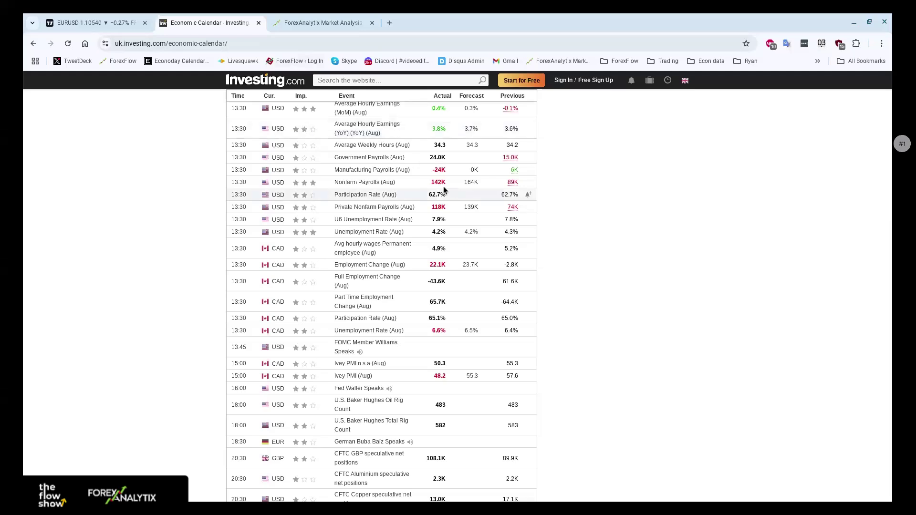
{"action": "mouse_move", "coordinate": [447, 181]}
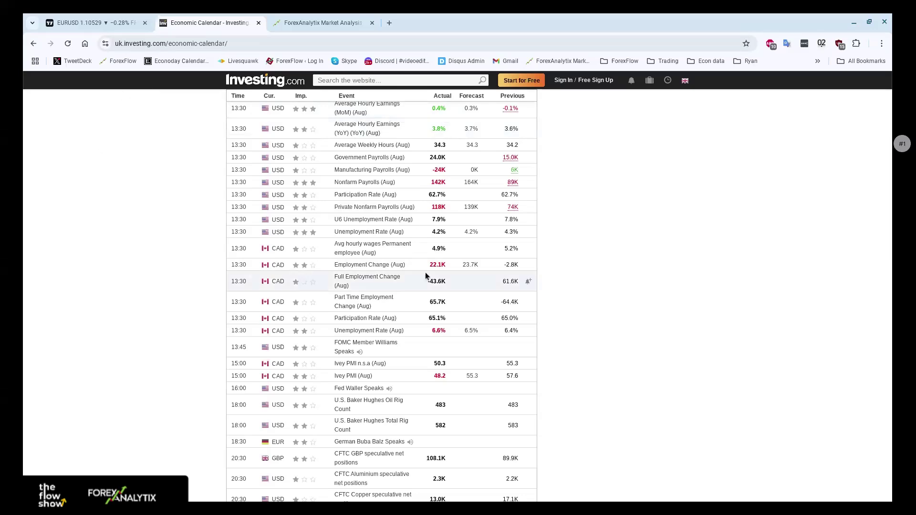
Step: Switch the TradingView chart to USDJPY, zoom into September, then return to the calendar
{"action": "left_click", "coordinate": [47, 20]}
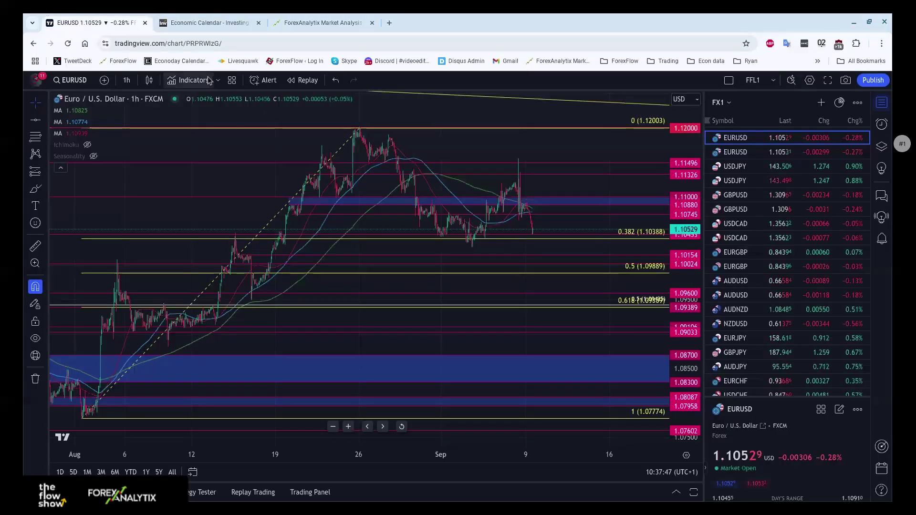
{"action": "key", "text": "Down"}
{"action": "key", "text": "Down"}
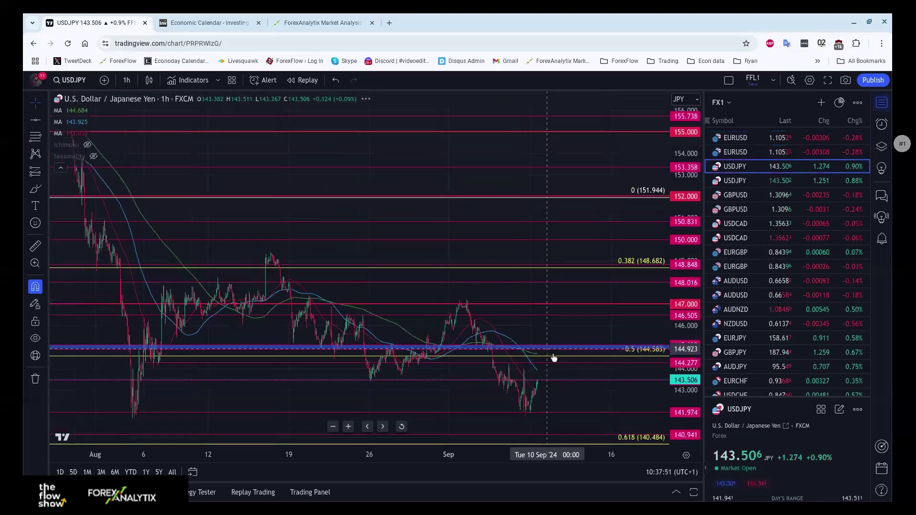
{"action": "scroll", "coordinate": [483, 283], "scroll_direction": "up", "scroll_amount": 5}
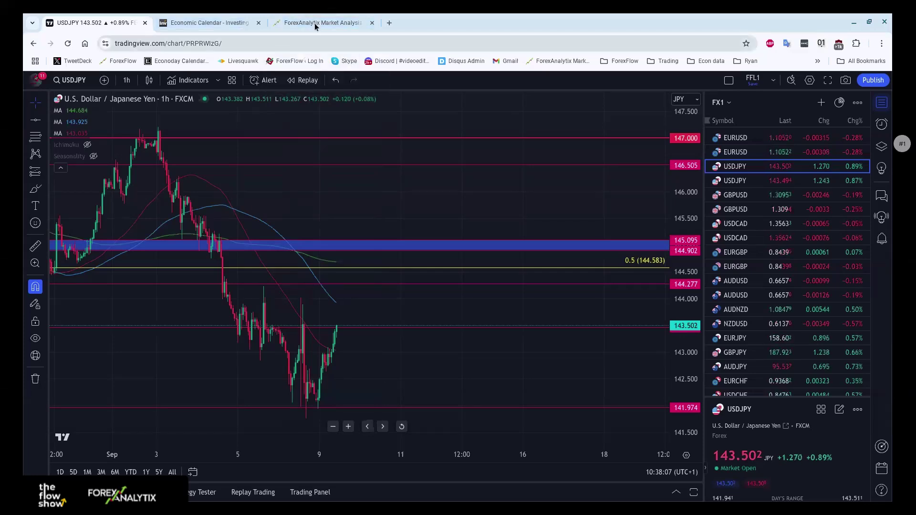
{"action": "left_click", "coordinate": [196, 13]}
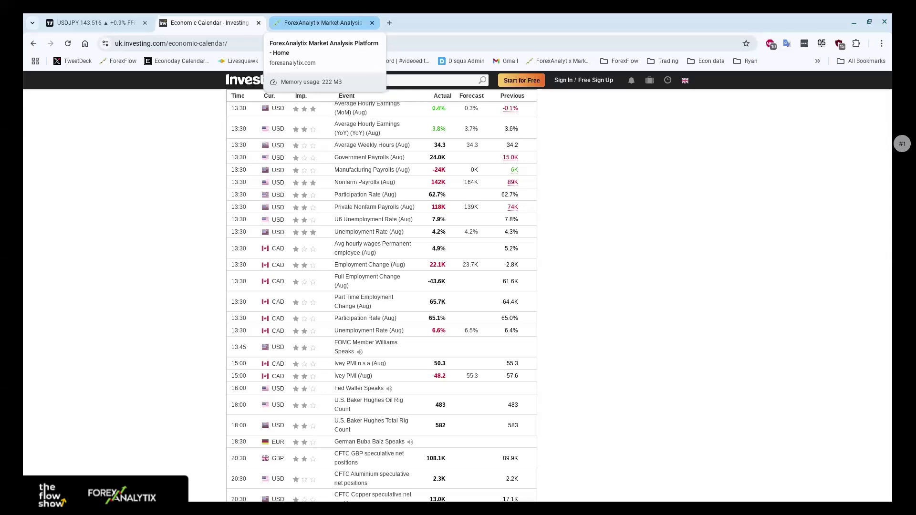
Step: Return to the USDJPY chart and zoom out to show late July through now
{"action": "left_click", "coordinate": [66, 19]}
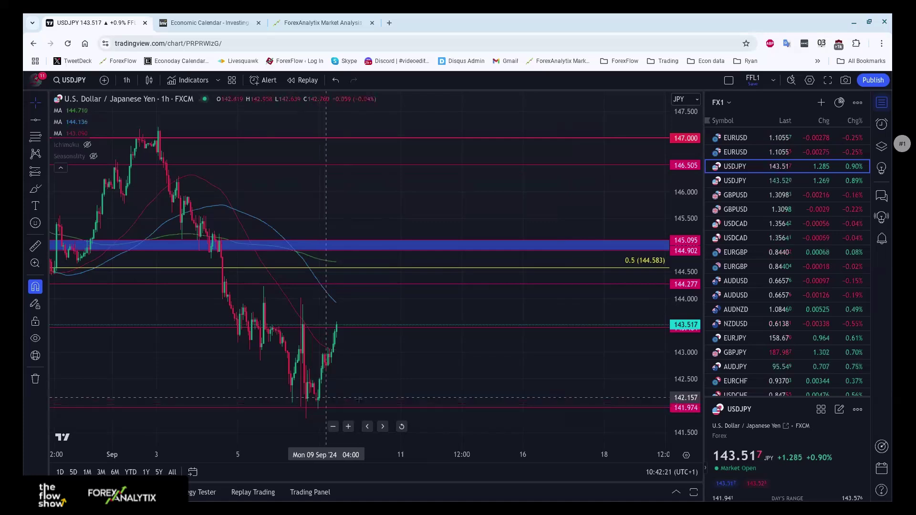
{"action": "scroll", "coordinate": [763, 295], "scroll_direction": "down", "scroll_amount": 3}
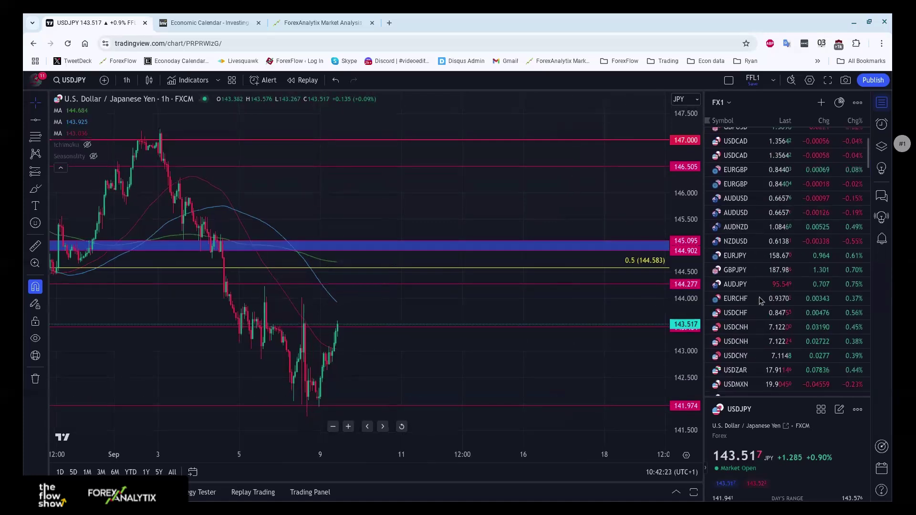
{"action": "scroll", "coordinate": [395, 344], "scroll_direction": "down", "scroll_amount": 5}
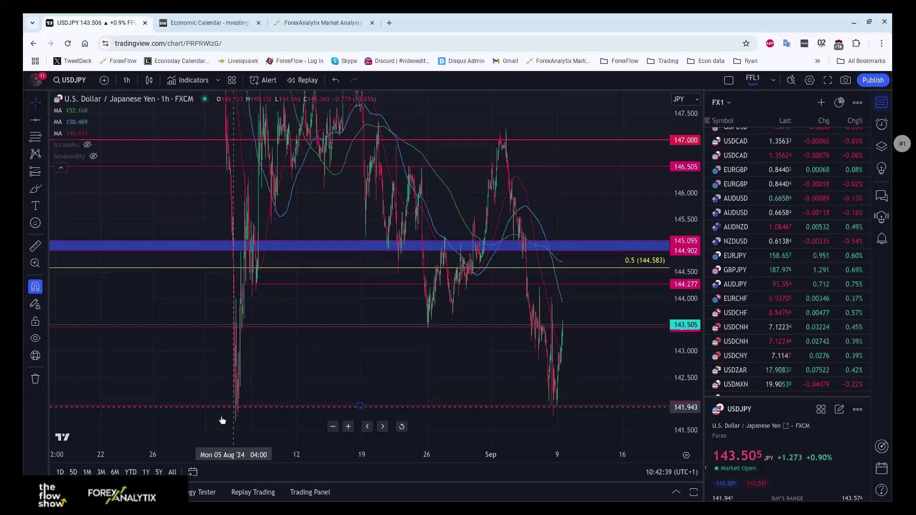
{"action": "scroll", "coordinate": [553, 420], "scroll_direction": "down", "scroll_amount": 2}
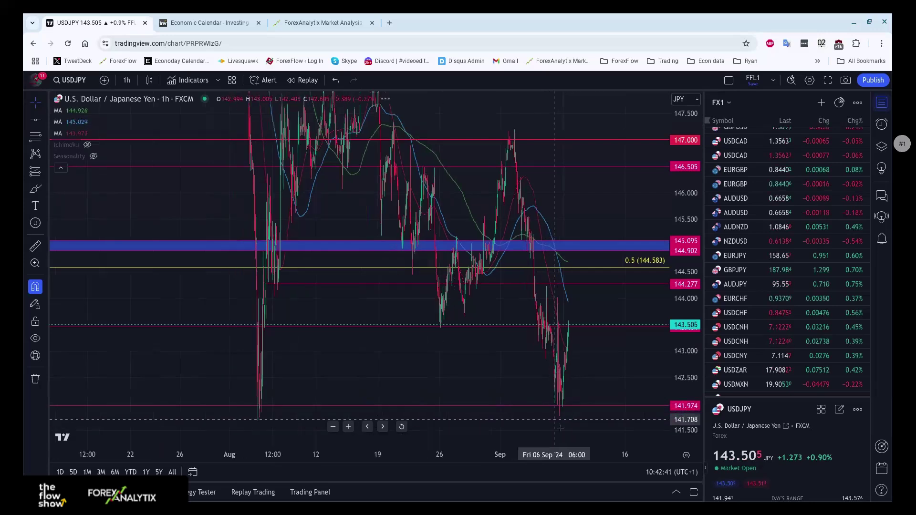
{"action": "left_click", "coordinate": [127, 80]}
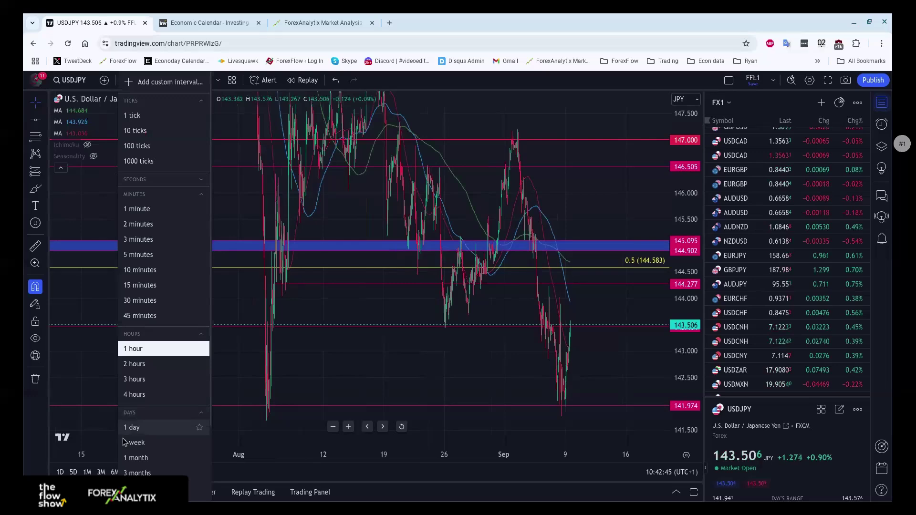
Step: Put USDJPY on 4-hour candles, reset, and frame the July high through early September
{"action": "left_click", "coordinate": [136, 394]}
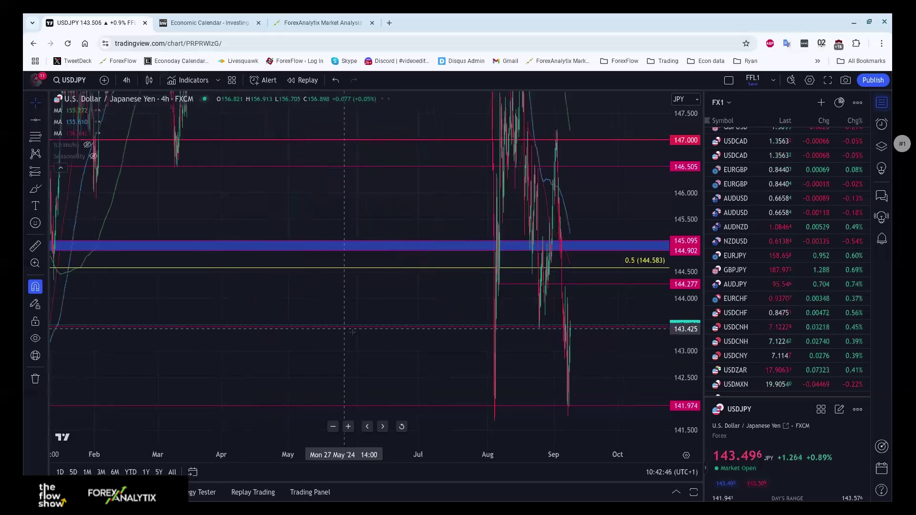
{"action": "left_click", "coordinate": [401, 432]}
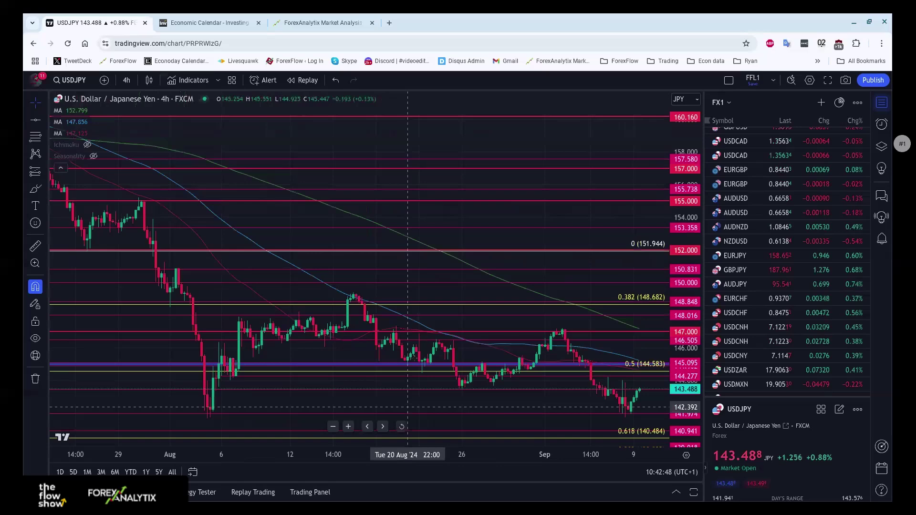
{"action": "scroll", "coordinate": [480, 388], "scroll_direction": "down", "scroll_amount": 5}
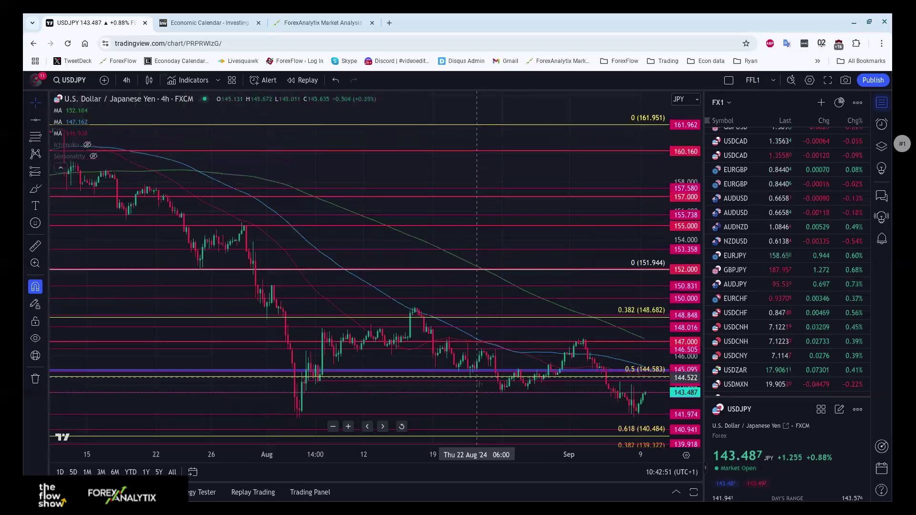
{"action": "left_click_drag", "start_coordinate": [389, 402], "coordinate": [322, 404]}
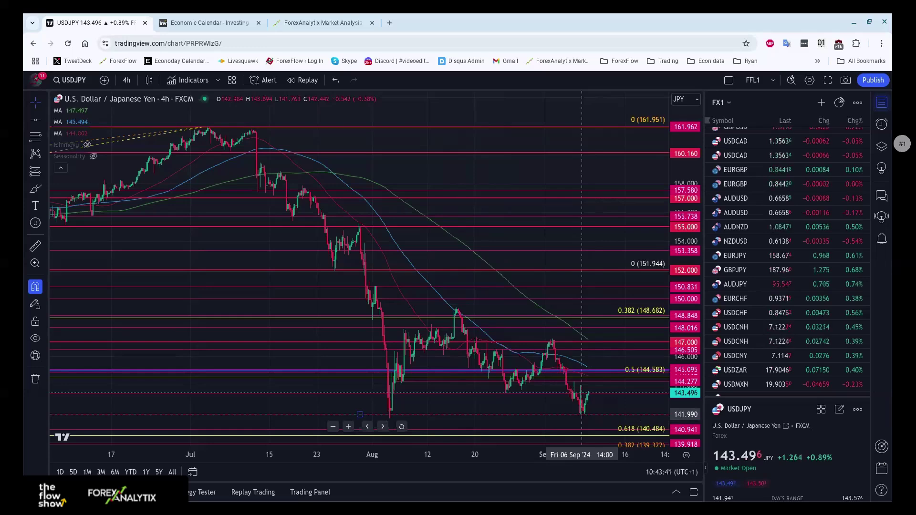
{"action": "scroll", "coordinate": [590, 408], "scroll_direction": "down", "scroll_amount": 2}
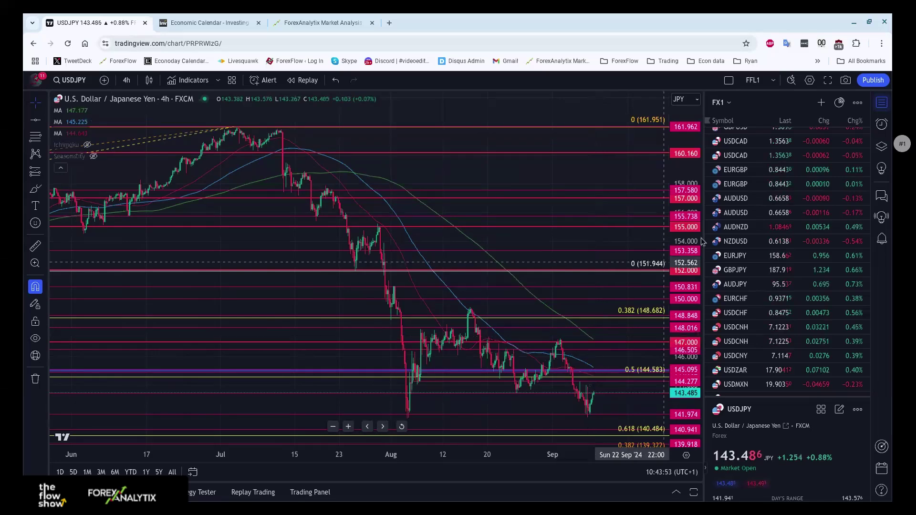
{"action": "scroll", "coordinate": [739, 230], "scroll_direction": "up", "scroll_amount": 3}
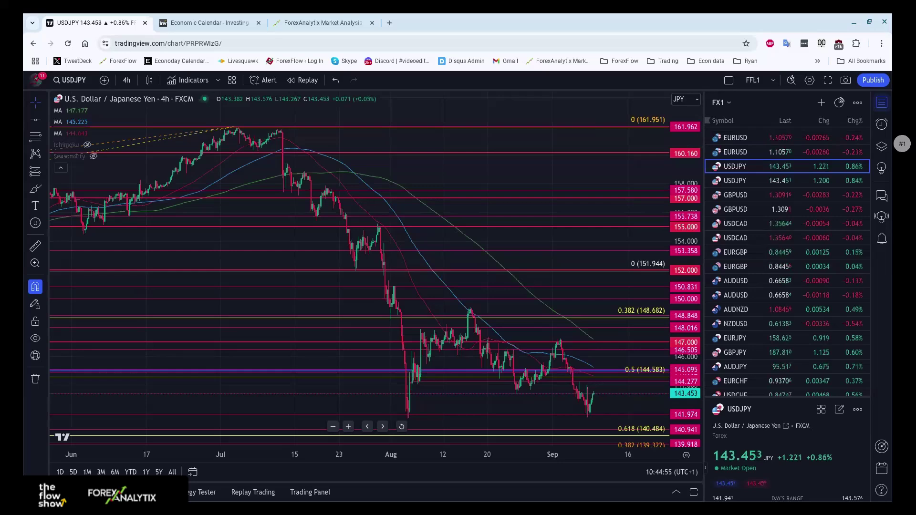
Step: Bring up the Econoday calendar window and merge it into the main browser's tab strip
{"action": "key", "text": "alt+Tab"}
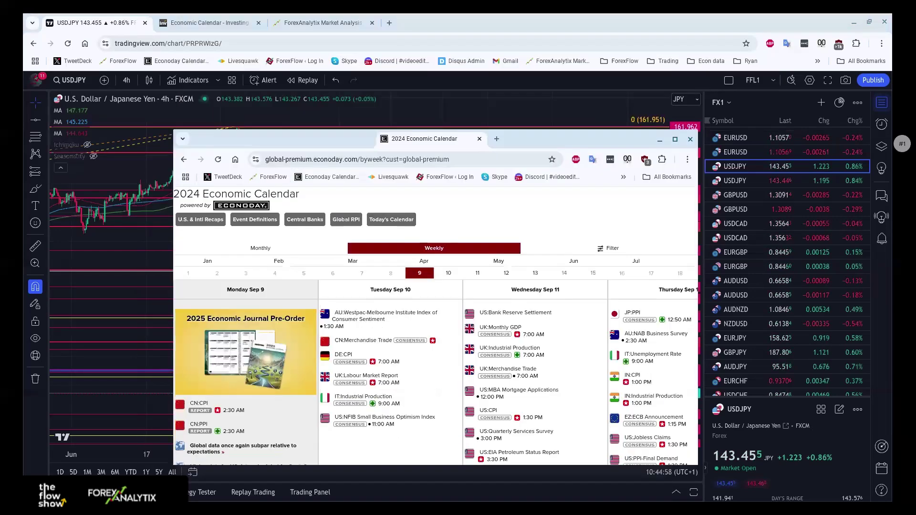
{"action": "left_click_drag", "start_coordinate": [424, 138], "coordinate": [431, 23]}
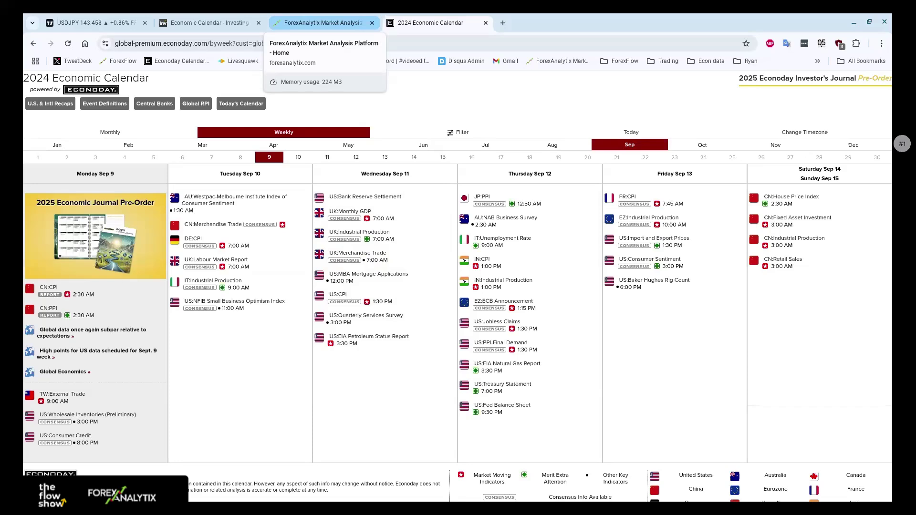
Step: Close the Econoday 2024 Economic Calendar tab
{"action": "mouse_move", "coordinate": [912, 258]}
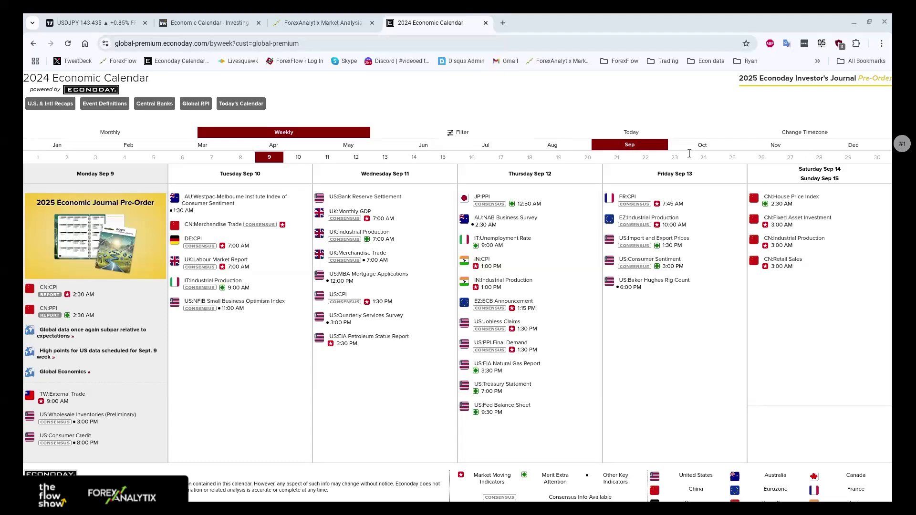
{"action": "left_click", "coordinate": [485, 23]}
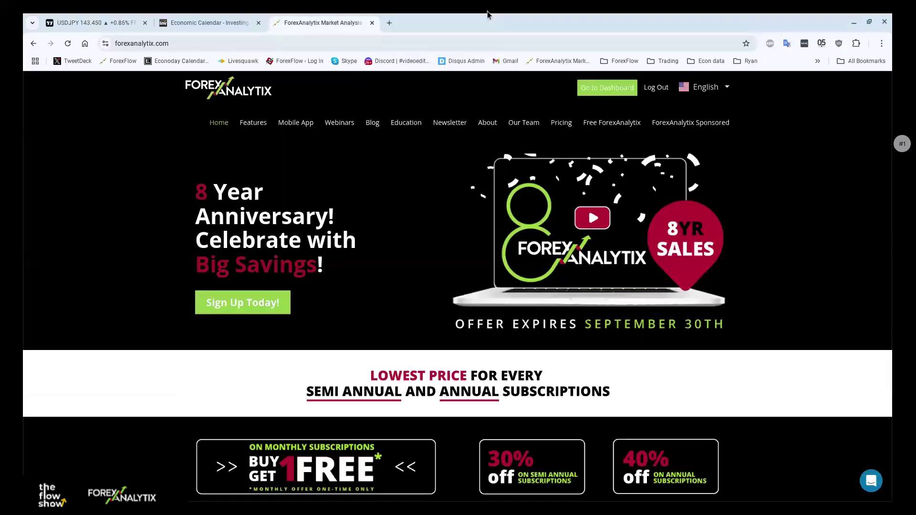
Step: Leave ForexAnalytix and return to the USDJPY 4-hour chart tab in TradingView
{"action": "left_click", "coordinate": [54, 19]}
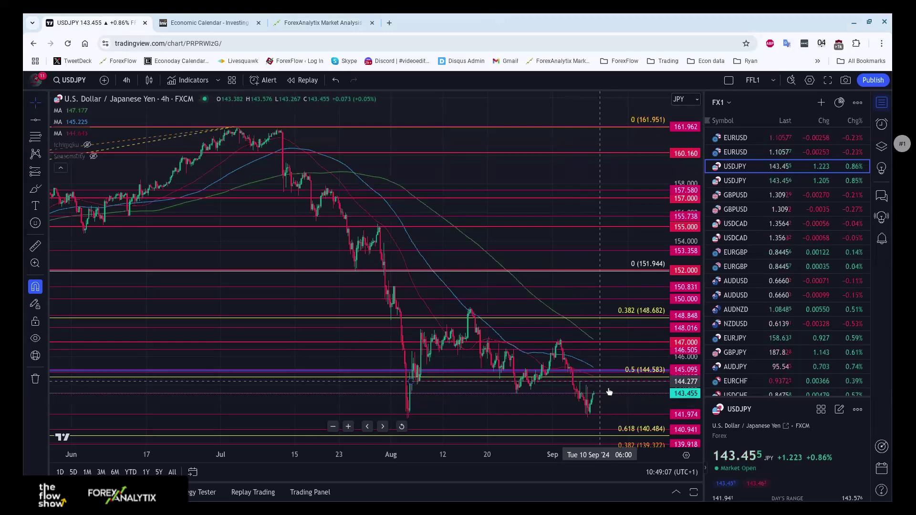
{"action": "scroll", "coordinate": [509, 407], "scroll_direction": "up", "scroll_amount": 3}
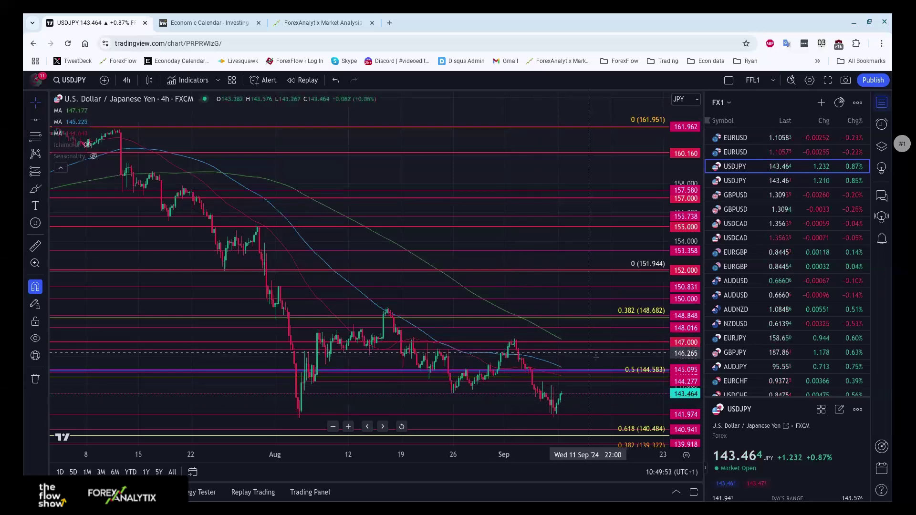
{"action": "scroll", "coordinate": [775, 247], "scroll_direction": "down", "scroll_amount": 8}
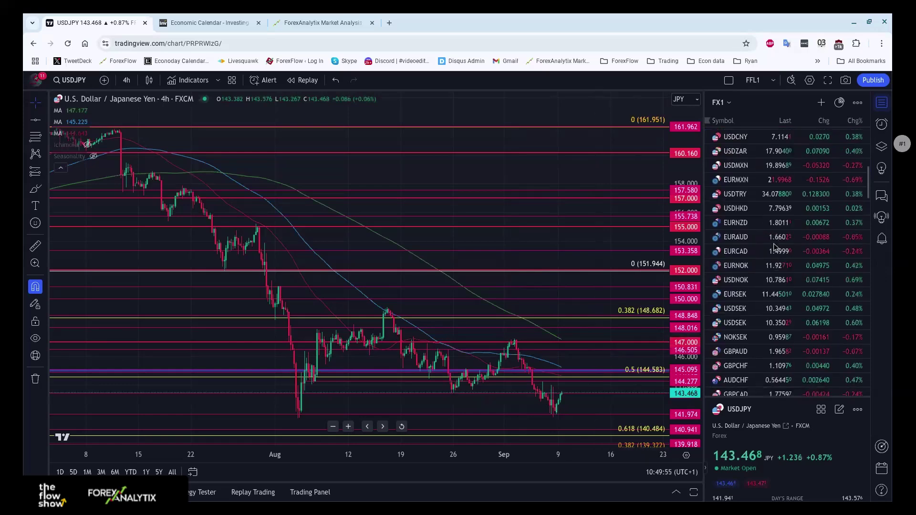
{"action": "scroll", "coordinate": [775, 247], "scroll_direction": "down", "scroll_amount": 4}
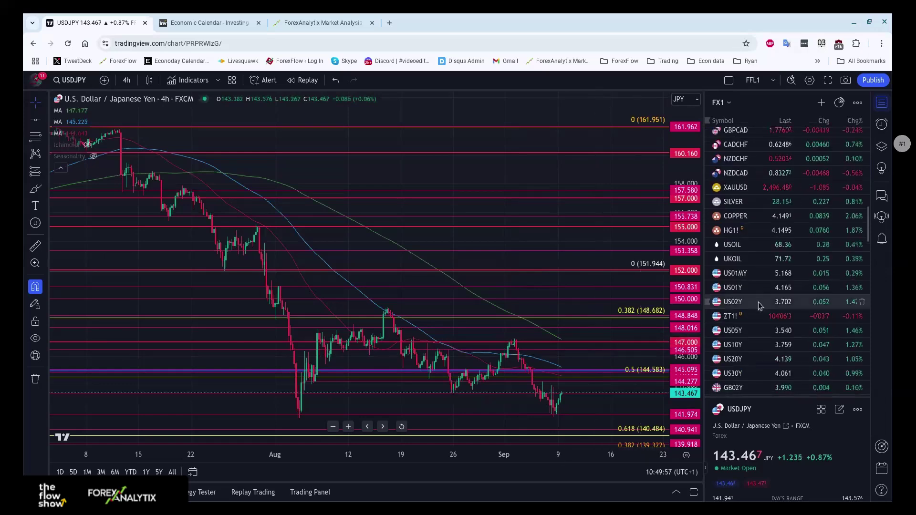
{"action": "left_click", "coordinate": [759, 306]}
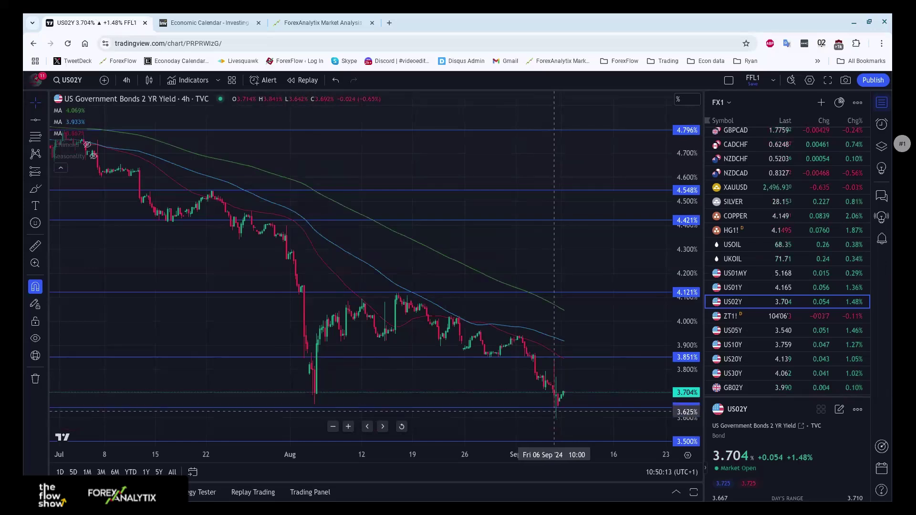
Step: Switch the US02Y chart to daily candles and zoom to roughly Nov 2022 through 2024
{"action": "scroll", "coordinate": [445, 351], "scroll_direction": "down", "scroll_amount": 1}
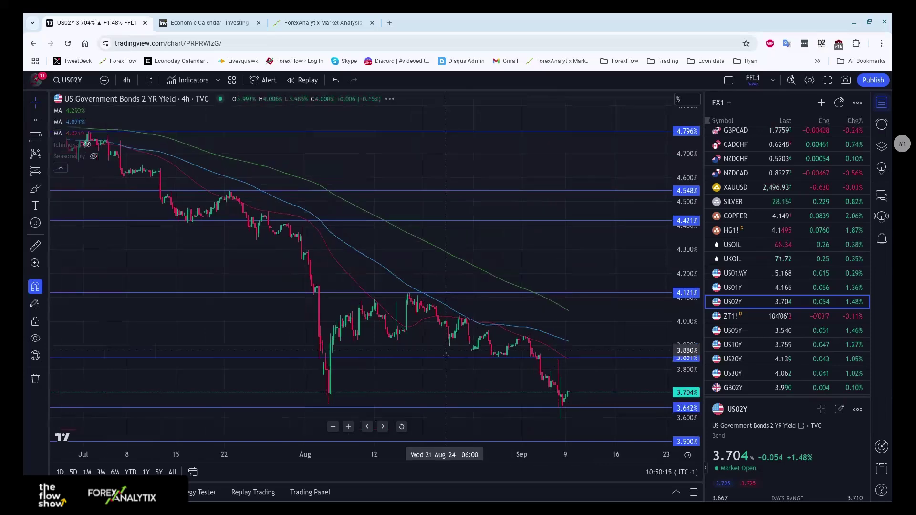
{"action": "scroll", "coordinate": [445, 350], "scroll_direction": "down", "scroll_amount": 2}
{"action": "left_click", "coordinate": [126, 80]}
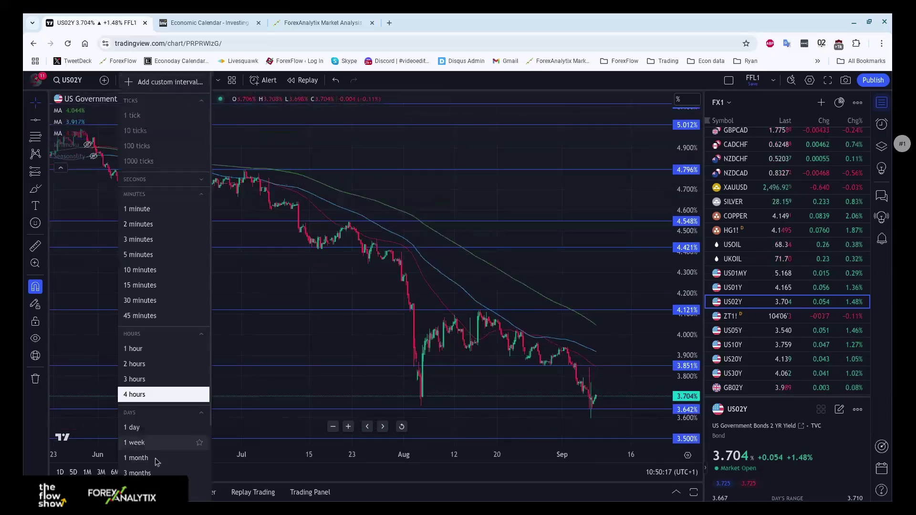
{"action": "left_click", "coordinate": [136, 427]}
{"action": "scroll", "coordinate": [426, 295], "scroll_direction": "down", "scroll_amount": 2}
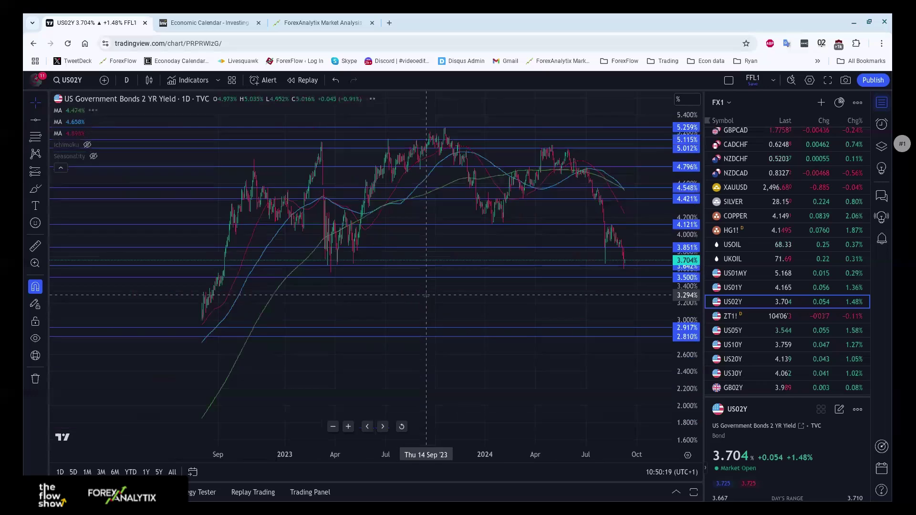
{"action": "scroll", "coordinate": [426, 296], "scroll_direction": "down", "scroll_amount": 2}
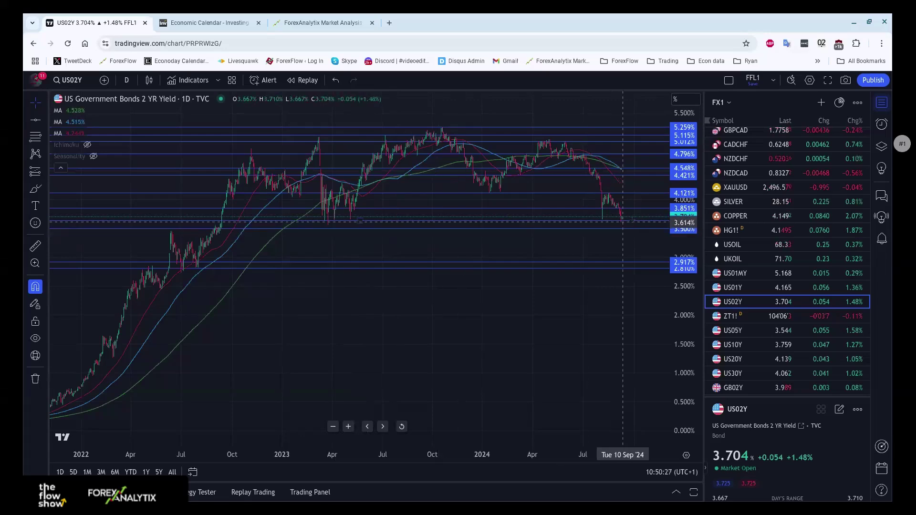
{"action": "scroll", "coordinate": [622, 220], "scroll_direction": "up", "scroll_amount": 4}
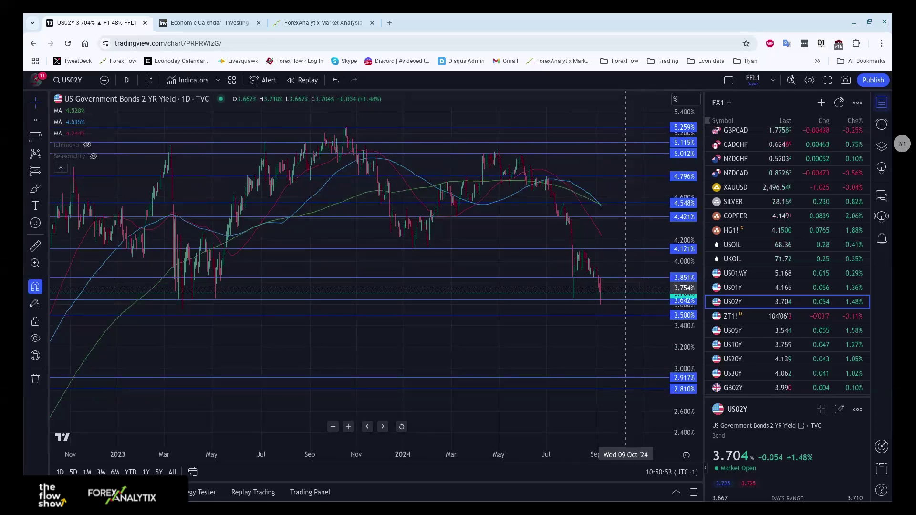
Step: Chart the US 10-year yield (US10Y) from the watchlist and adjust its zoom
{"action": "left_click", "coordinate": [768, 351]}
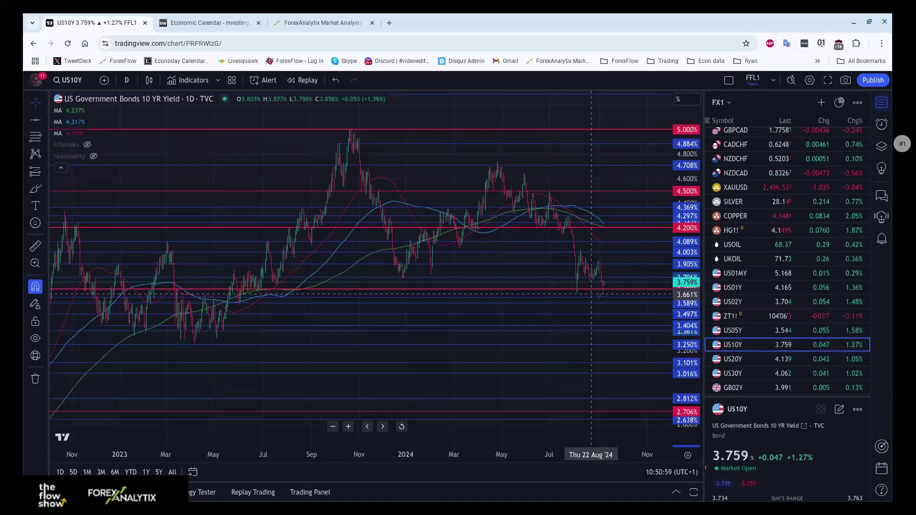
{"action": "scroll", "coordinate": [591, 294], "scroll_direction": "up", "scroll_amount": 3}
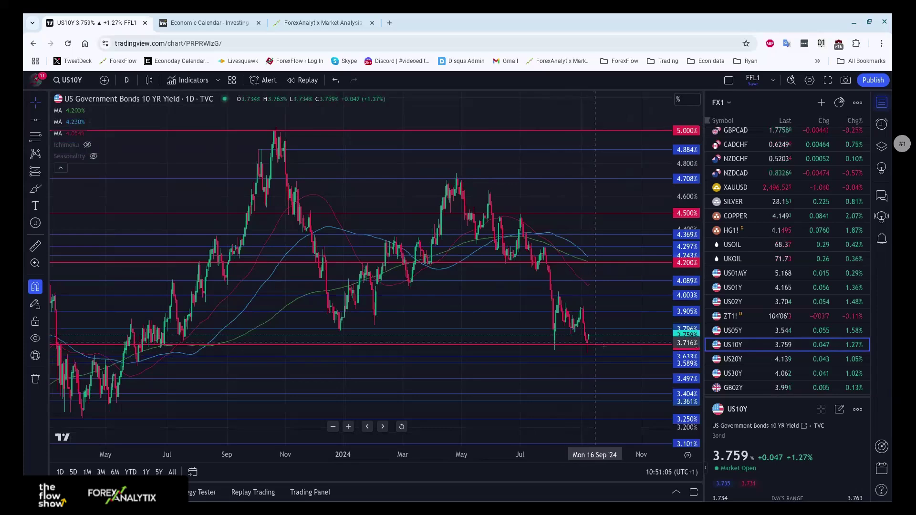
{"action": "scroll", "coordinate": [409, 320], "scroll_direction": "down", "scroll_amount": 3}
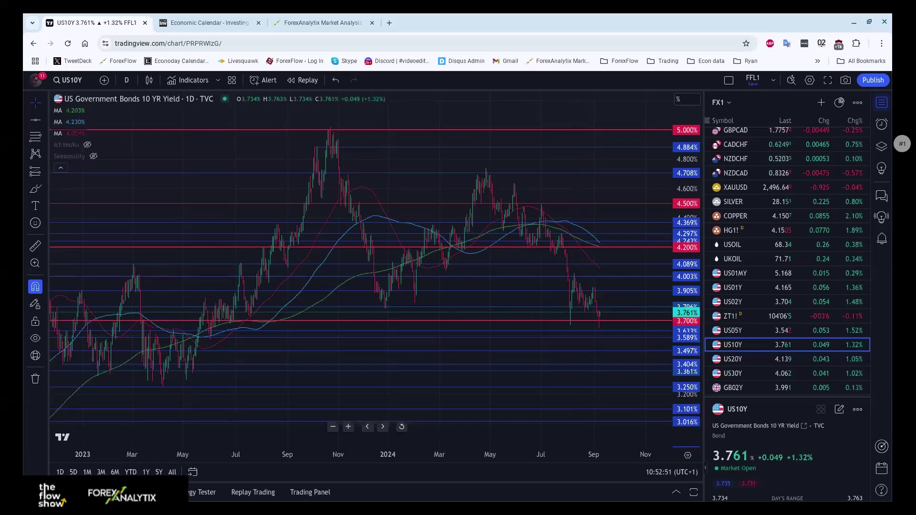
Step: Scroll to the top of the watchlist and switch the chart to EURUSD
{"action": "scroll", "coordinate": [768, 250], "scroll_direction": "up", "scroll_amount": 10}
{"action": "scroll", "coordinate": [782, 176], "scroll_direction": "up", "scroll_amount": 2}
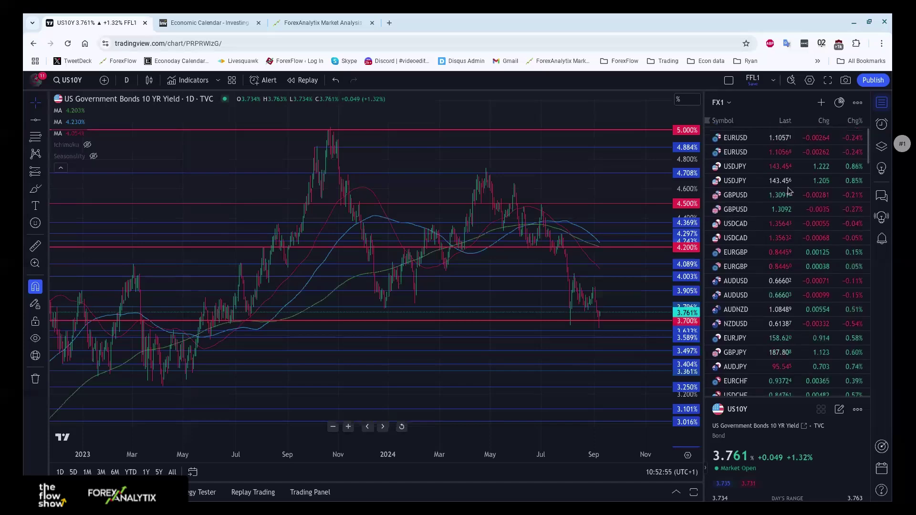
{"action": "left_click", "coordinate": [761, 136]}
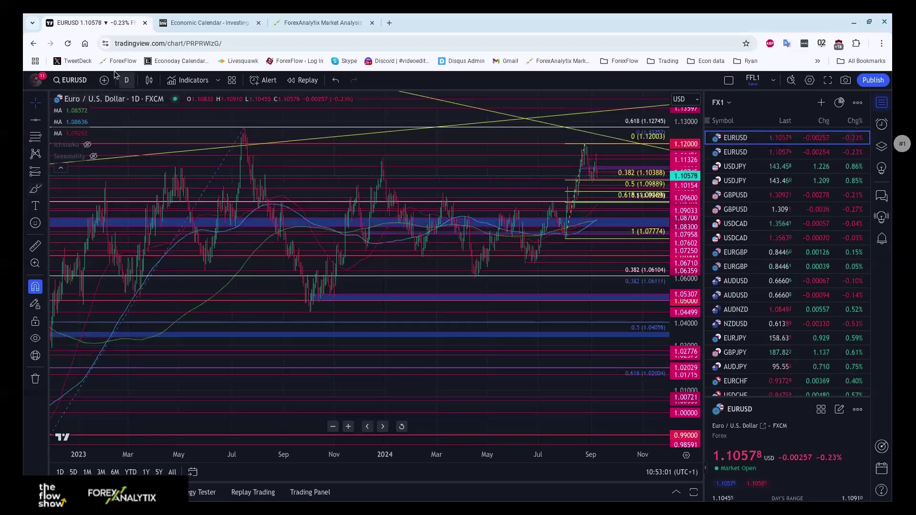
{"action": "left_click", "coordinate": [126, 80]}
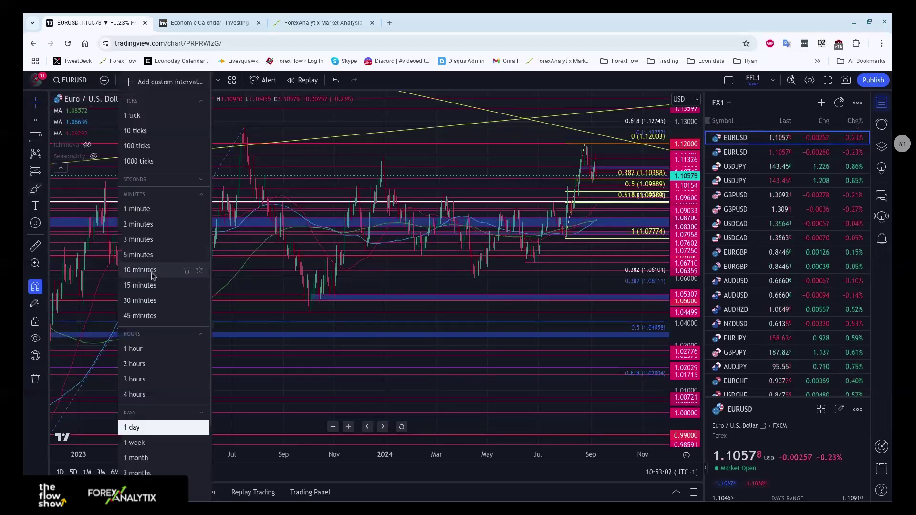
Step: Put EURUSD on 1-hour candles, zoomed and panned to leave space after the latest candles
{"action": "left_click", "coordinate": [138, 354]}
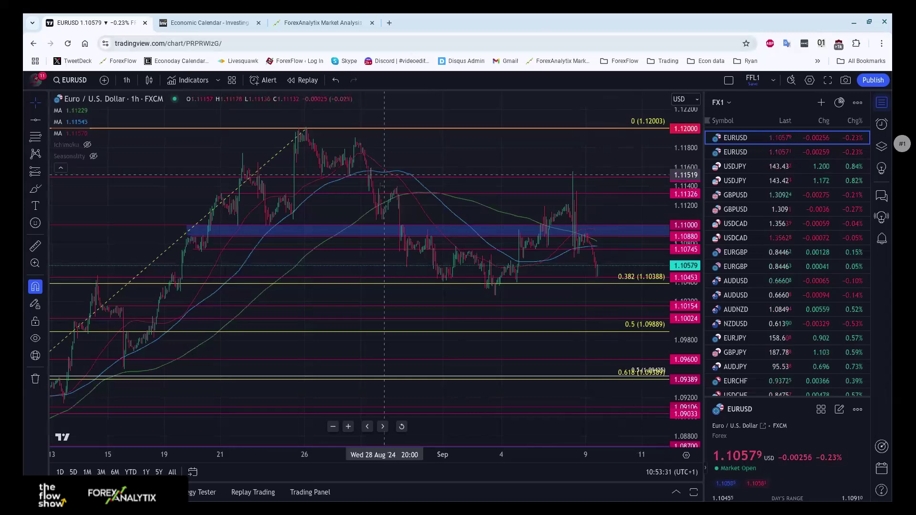
{"action": "scroll", "coordinate": [384, 175], "scroll_direction": "down", "scroll_amount": 3}
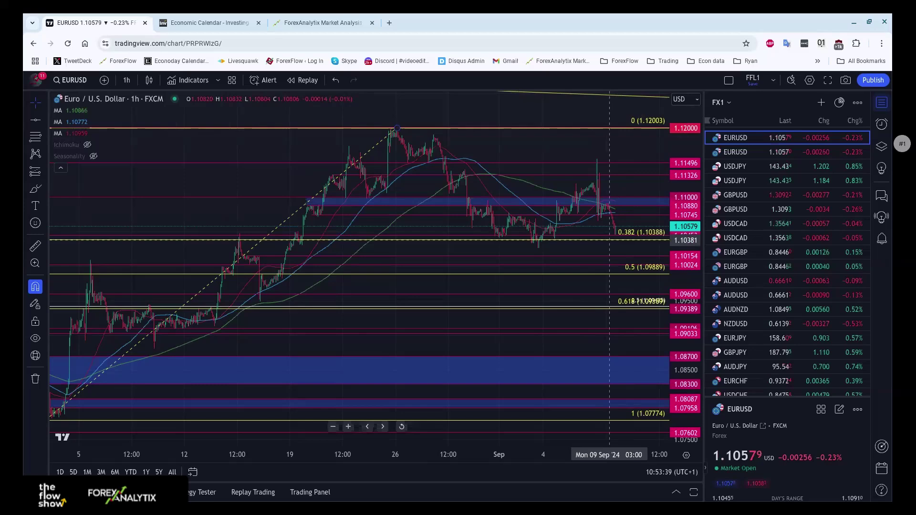
{"action": "left_click_drag", "start_coordinate": [580, 247], "coordinate": [537, 246]}
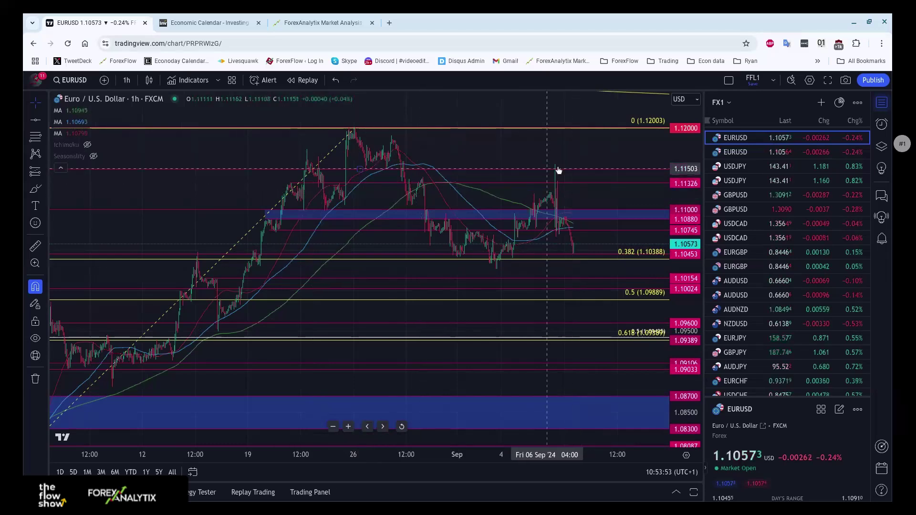
{"action": "scroll", "coordinate": [561, 138], "scroll_direction": "down", "scroll_amount": 1}
{"action": "scroll", "coordinate": [571, 166], "scroll_direction": "down", "scroll_amount": 4}
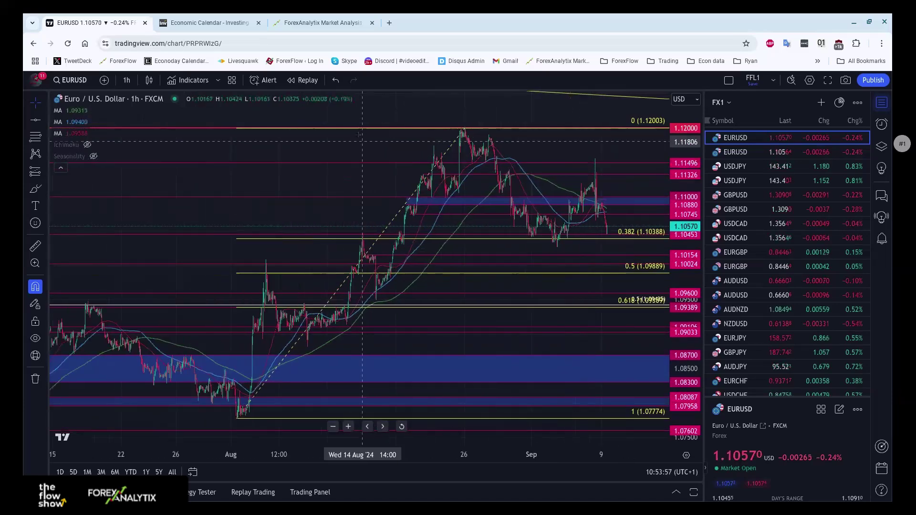
{"action": "left_click_drag", "start_coordinate": [370, 136], "coordinate": [268, 134]}
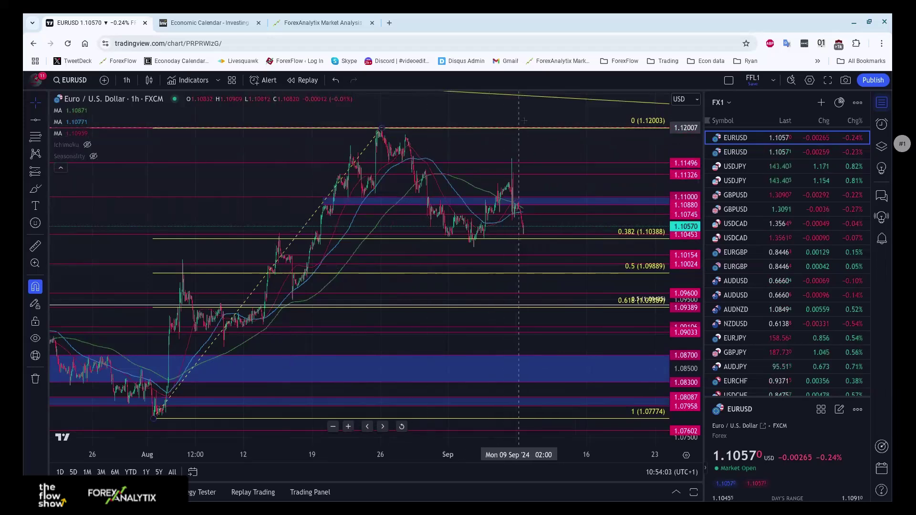
{"action": "left_click", "coordinate": [126, 80]}
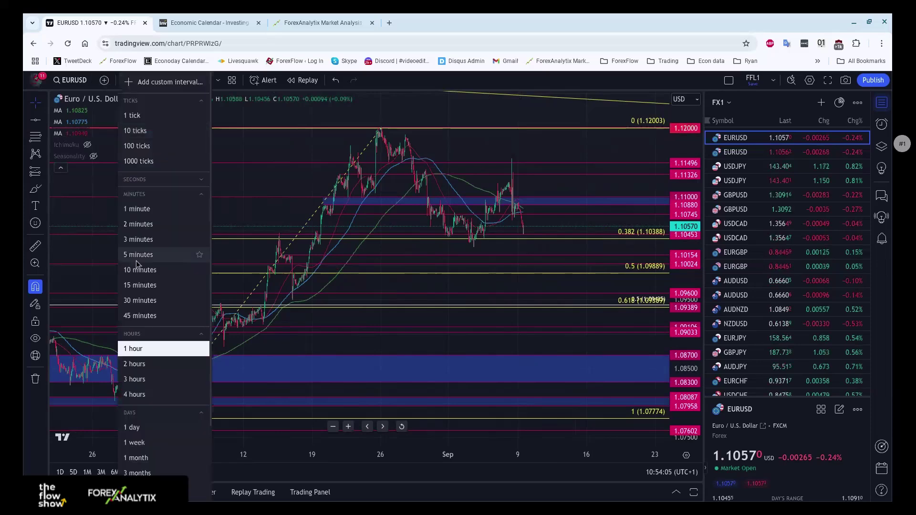
{"action": "left_click", "coordinate": [132, 427]}
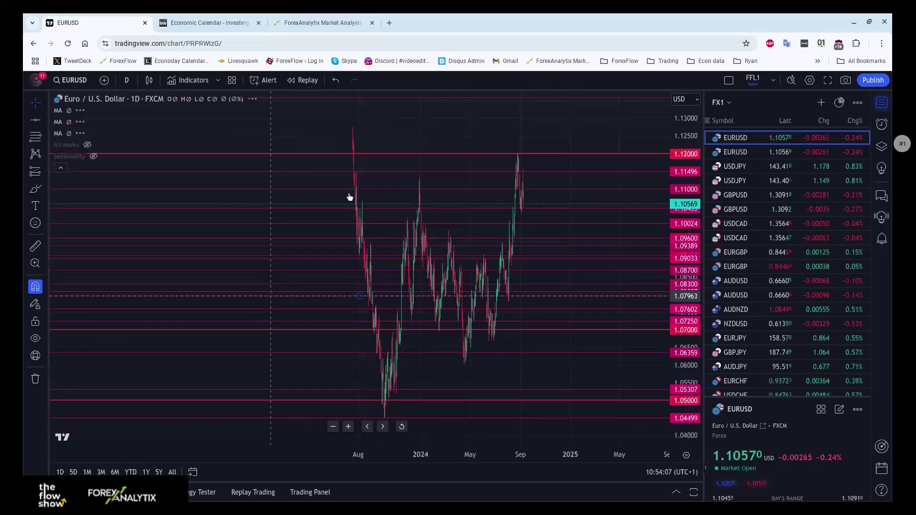
{"action": "scroll", "coordinate": [488, 361], "scroll_direction": "up", "scroll_amount": 4}
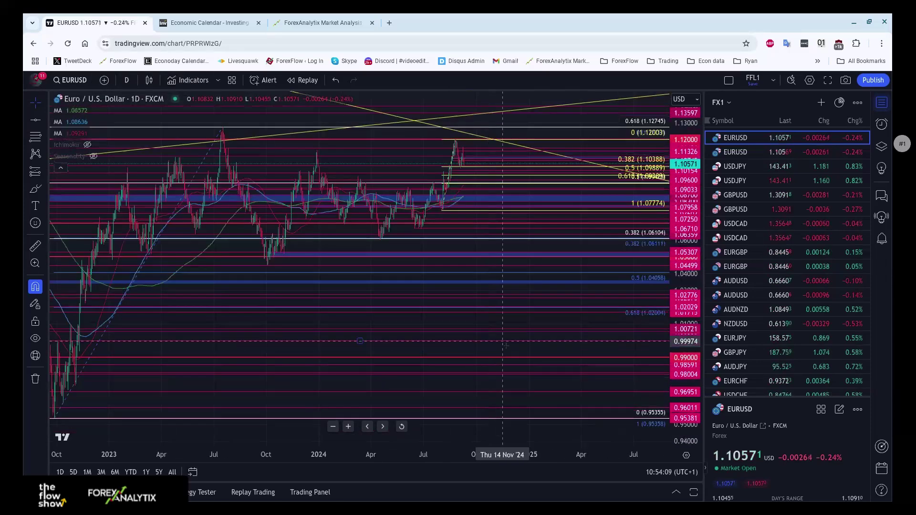
{"action": "scroll", "coordinate": [507, 349], "scroll_direction": "down", "scroll_amount": 2}
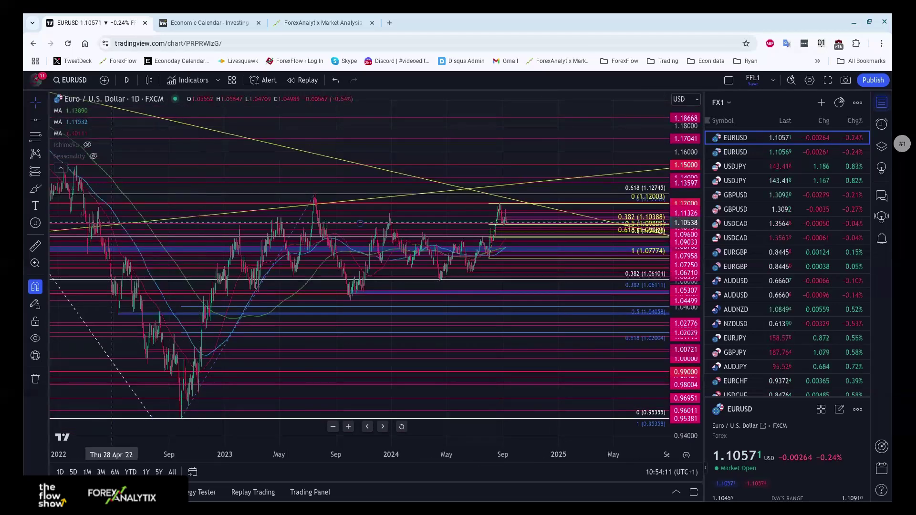
{"action": "left_click_drag", "start_coordinate": [78, 212], "coordinate": [129, 244]}
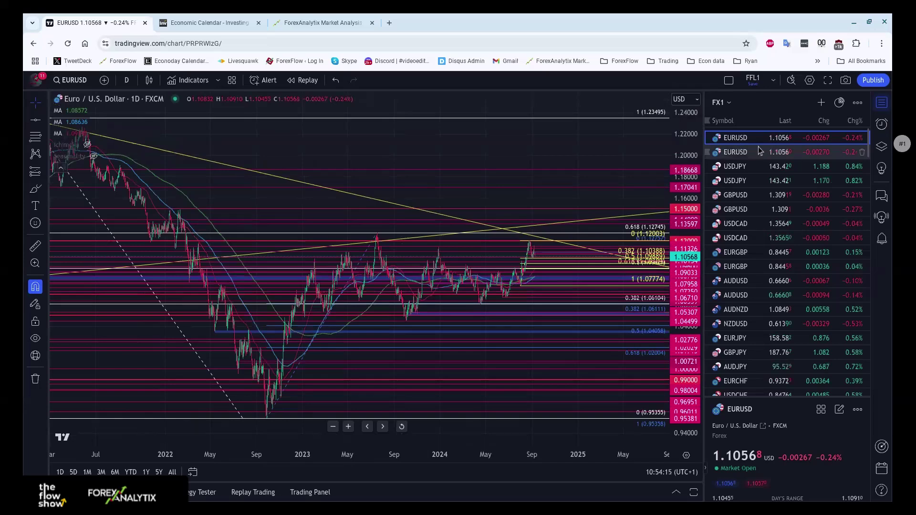
{"action": "left_click", "coordinate": [744, 152]}
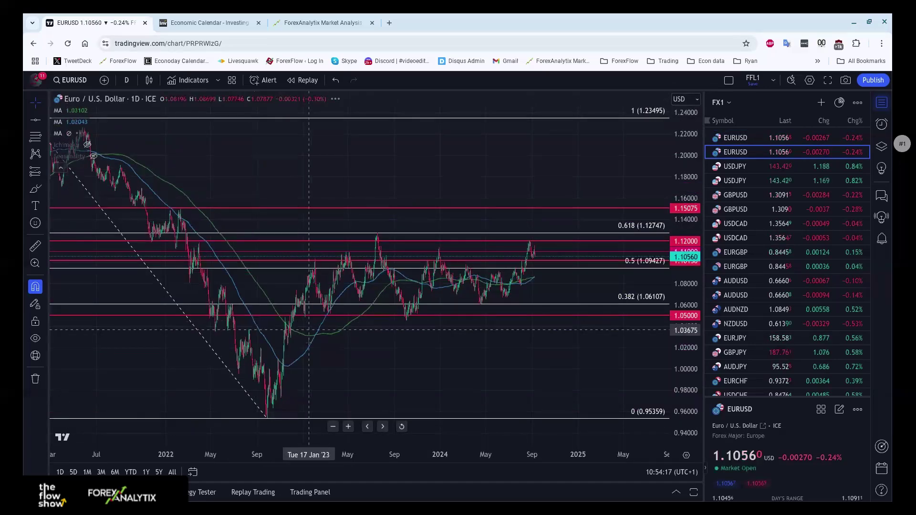
{"action": "scroll", "coordinate": [309, 329], "scroll_direction": "down", "scroll_amount": 5}
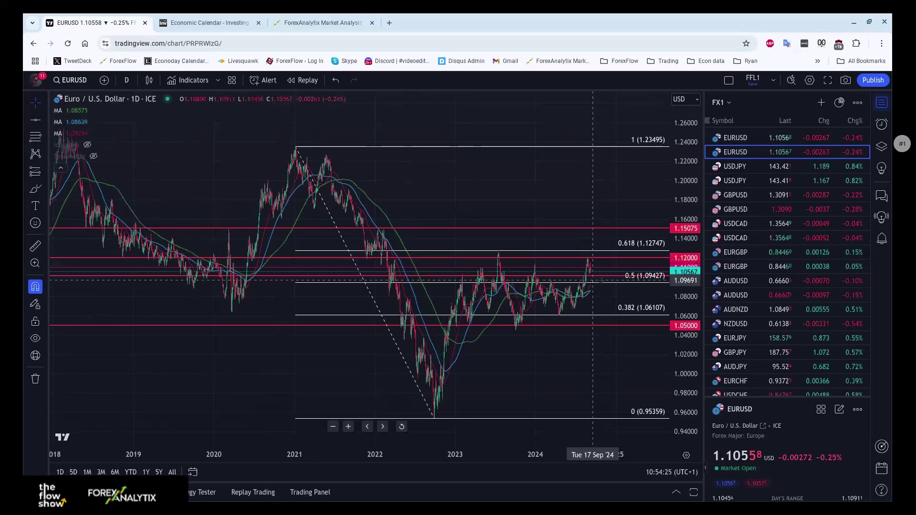
{"action": "scroll", "coordinate": [593, 281], "scroll_direction": "up", "scroll_amount": 5}
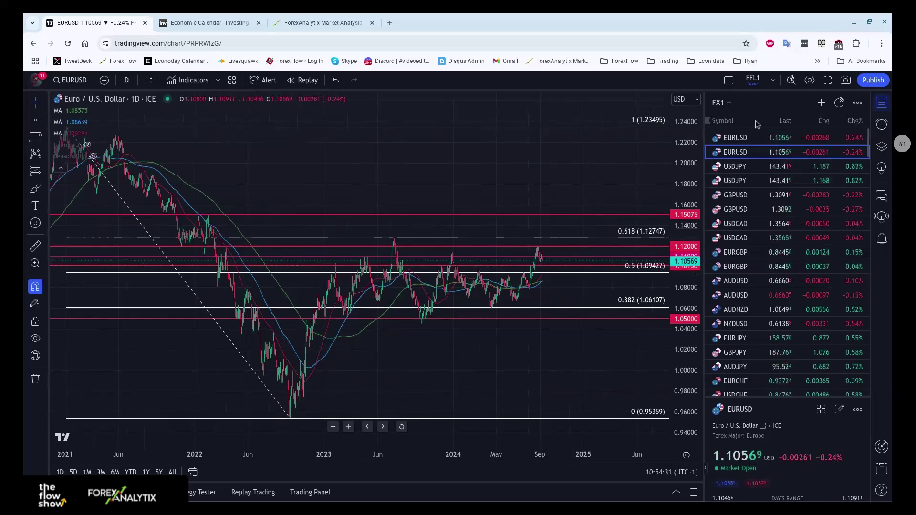
Step: Load FXCM EURUSD on the 1-hour timeframe, zoom out, and anchor a fib at the June low
{"action": "left_click", "coordinate": [759, 133]}
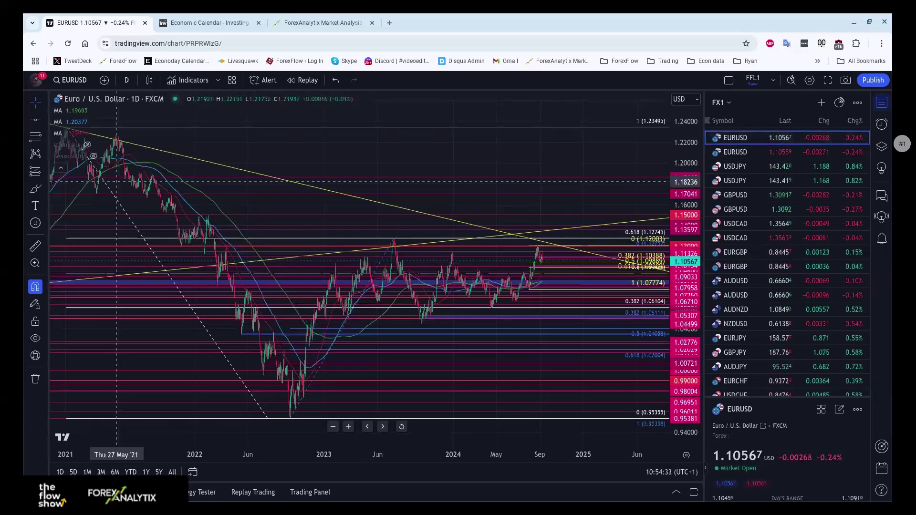
{"action": "left_click", "coordinate": [126, 80]}
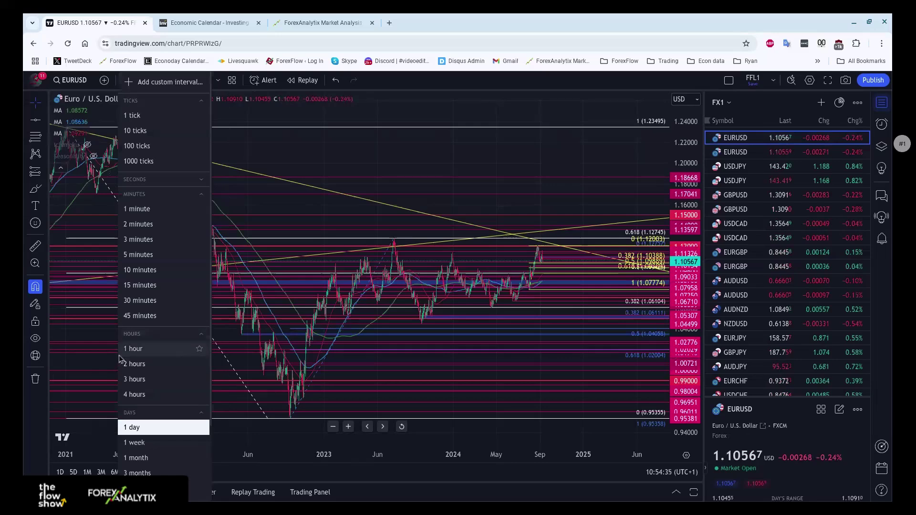
{"action": "left_click", "coordinate": [120, 355]}
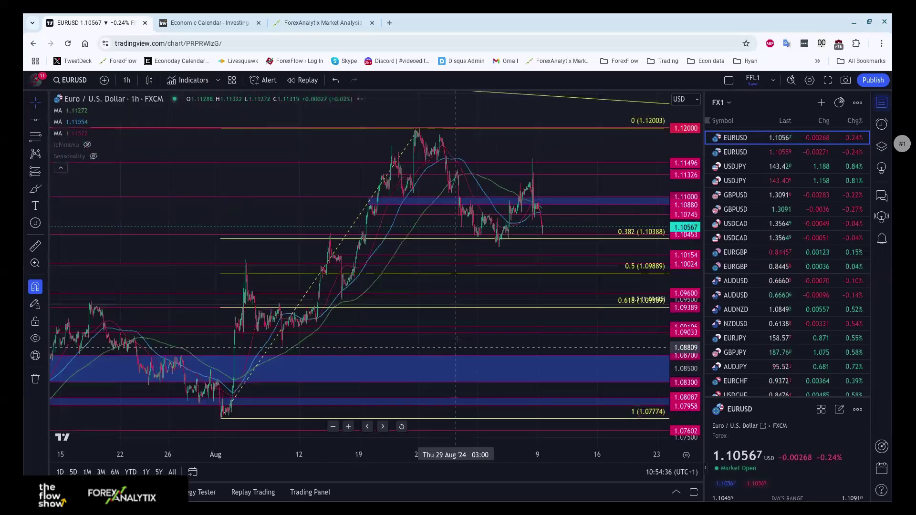
{"action": "scroll", "coordinate": [456, 338], "scroll_direction": "down", "scroll_amount": 3}
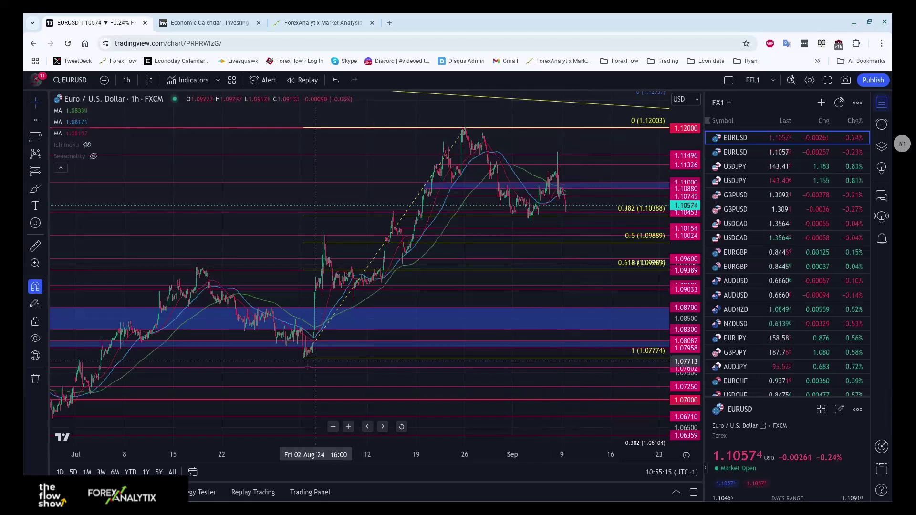
{"action": "scroll", "coordinate": [452, 208], "scroll_direction": "down", "scroll_amount": 4}
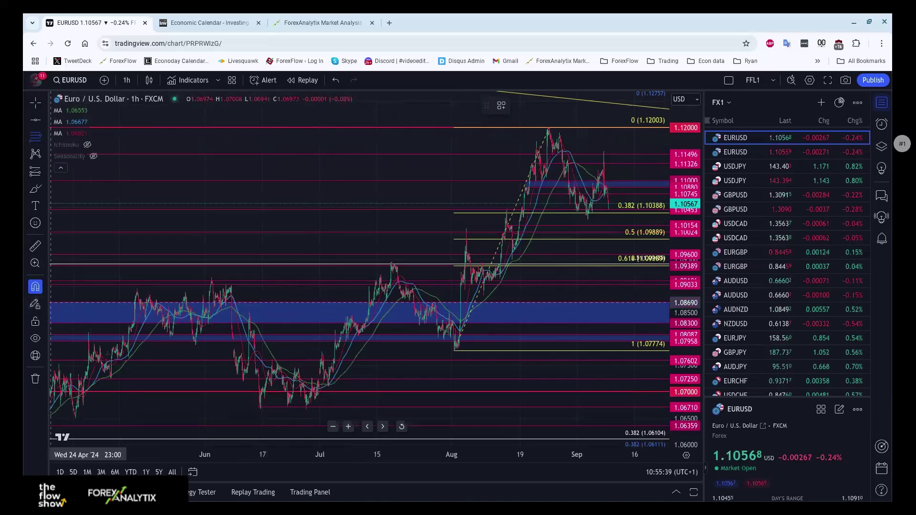
{"action": "left_click", "coordinate": [303, 408]}
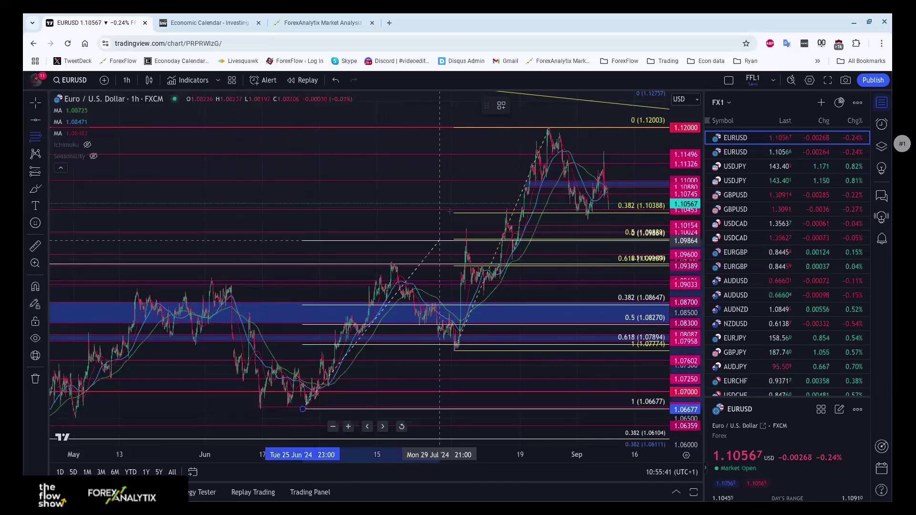
Step: Finish the EURUSD fib retracement at the late-August high, then switch the chart to EURGBP
{"action": "left_click", "coordinate": [550, 128]}
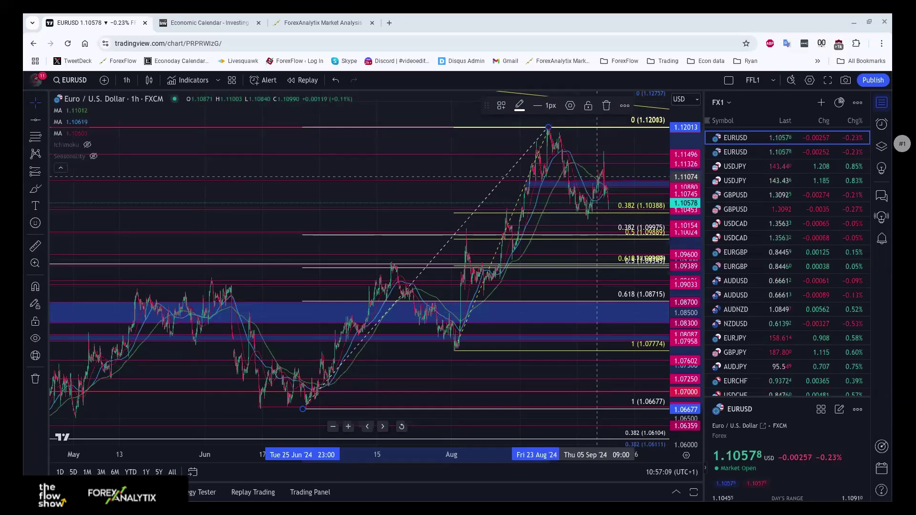
{"action": "left_click", "coordinate": [756, 255]}
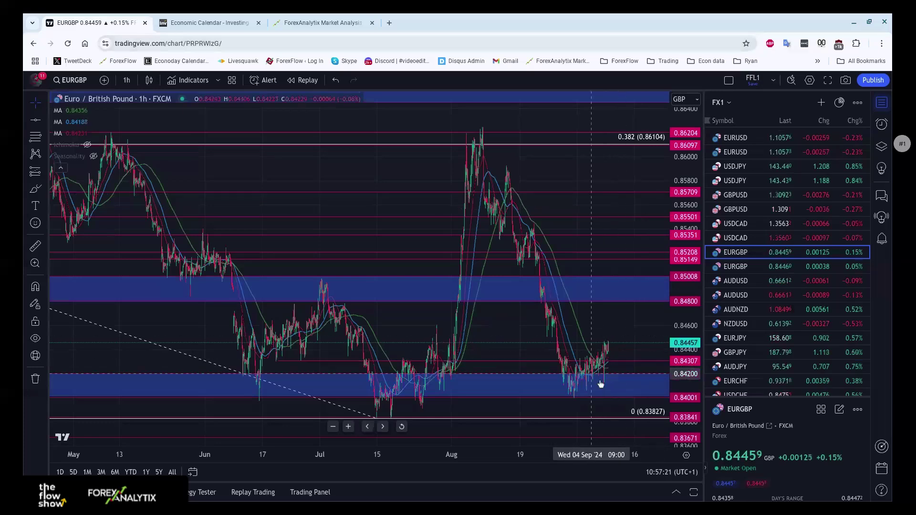
Step: Place a horizontal level at 0.84608 on EURGBP hourly, then zoom out and scroll the watchlist
{"action": "scroll", "coordinate": [601, 384], "scroll_direction": "up", "scroll_amount": 2}
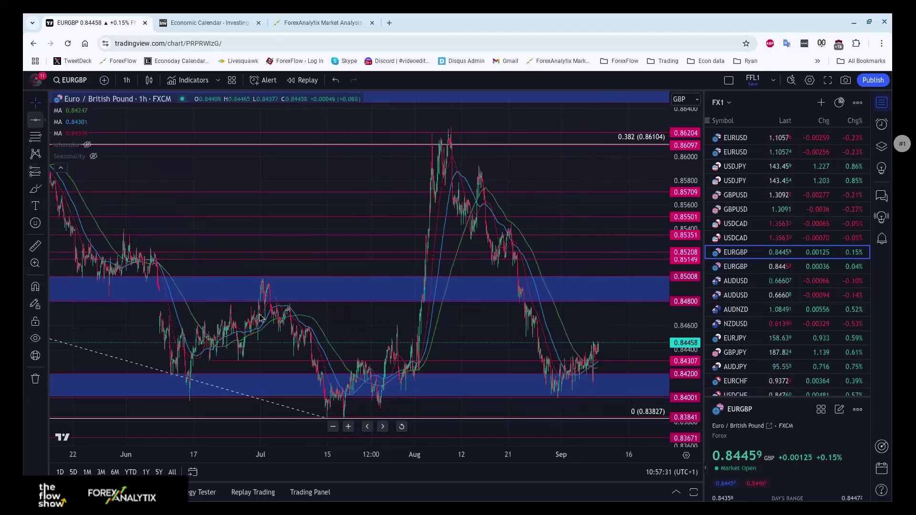
{"action": "left_click", "coordinate": [355, 325]}
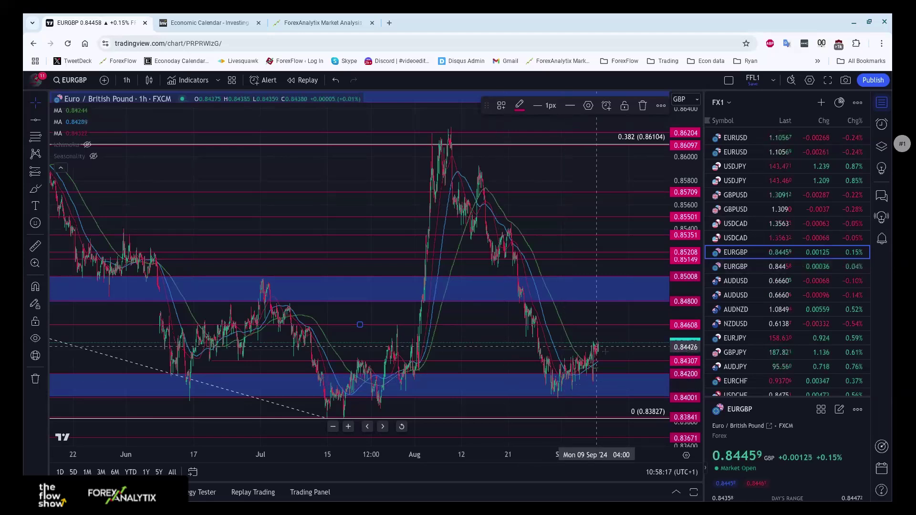
{"action": "scroll", "coordinate": [604, 352], "scroll_direction": "down", "scroll_amount": 3}
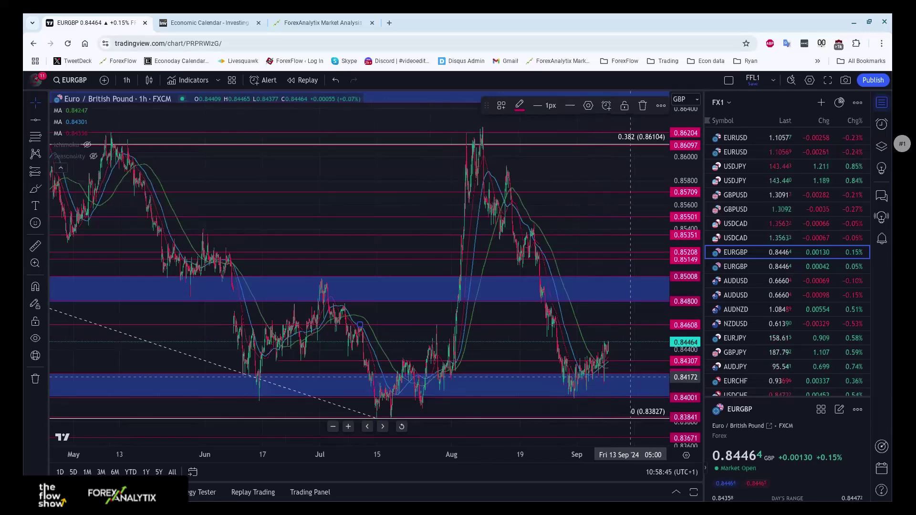
{"action": "scroll", "coordinate": [767, 307], "scroll_direction": "down", "scroll_amount": 3}
{"action": "scroll", "coordinate": [767, 307], "scroll_direction": "down", "scroll_amount": 3}
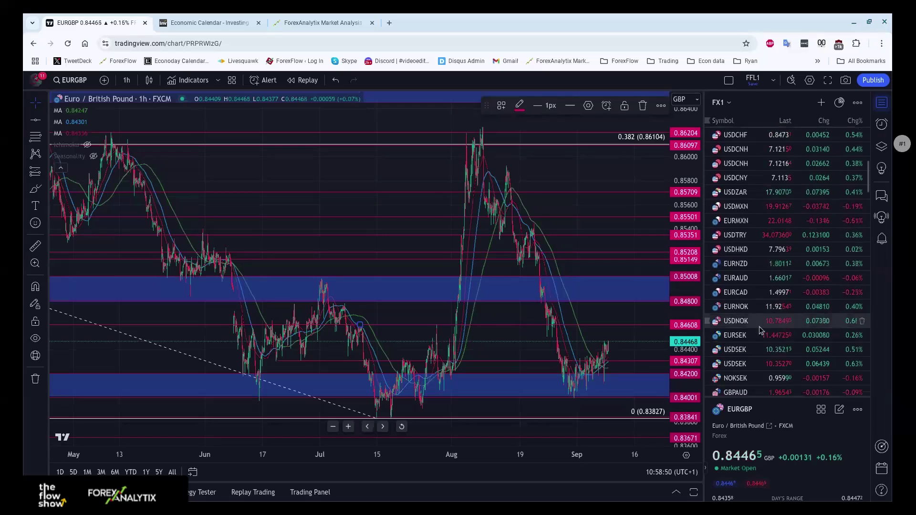
Step: Chart OANDA USDNOK from the watchlist on the 4-hour timeframe, zoomed in
{"action": "left_click", "coordinate": [759, 327]}
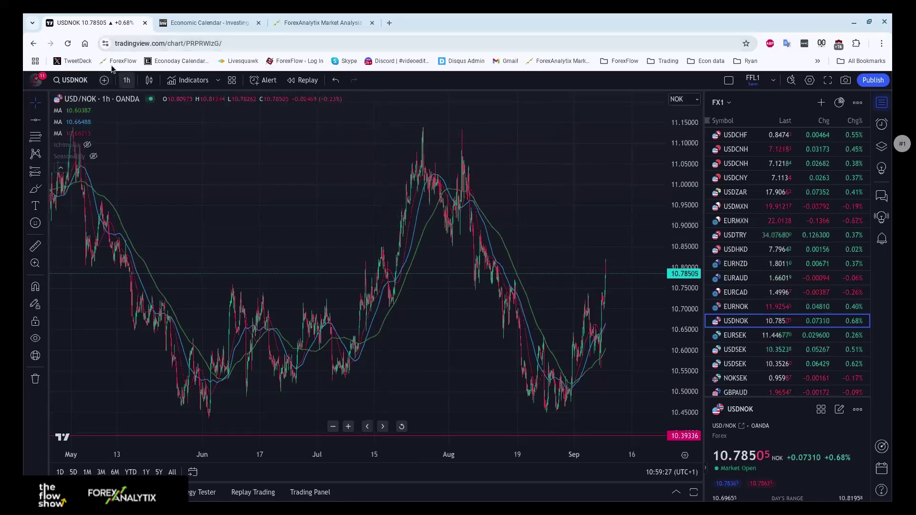
{"action": "left_click", "coordinate": [127, 80]}
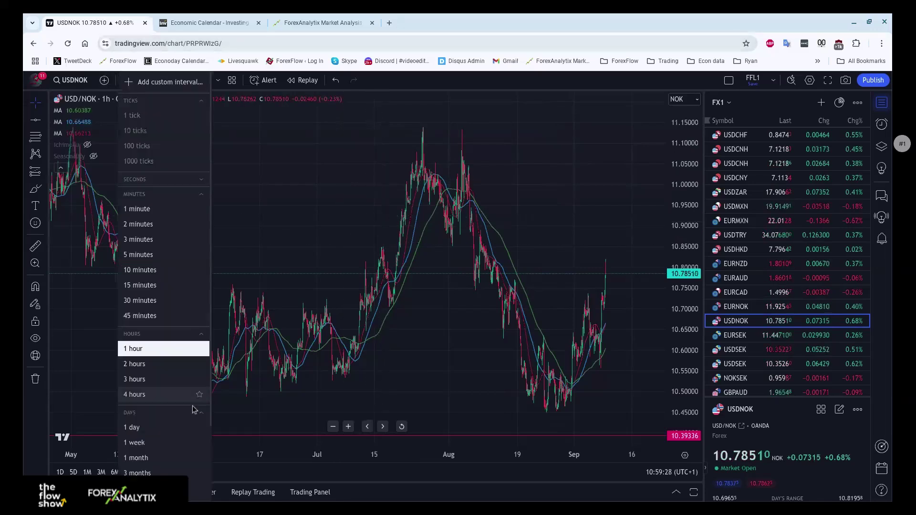
{"action": "left_click", "coordinate": [135, 394]}
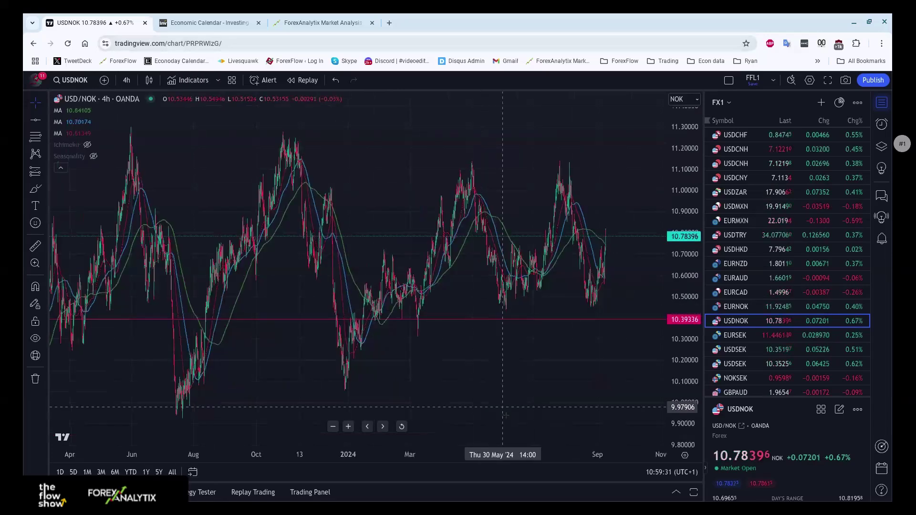
{"action": "scroll", "coordinate": [504, 415], "scroll_direction": "up", "scroll_amount": 3}
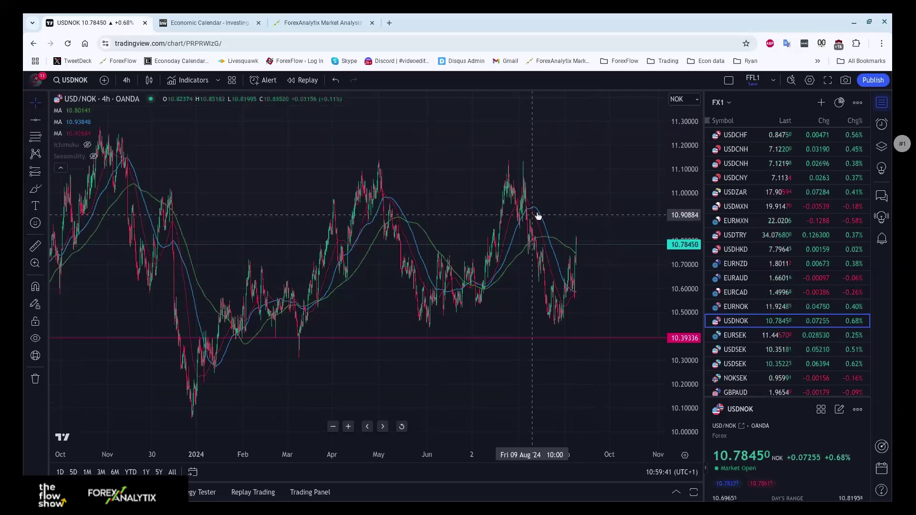
Step: Draw a horizontal line at 11.14238 and anchor a fib retracement at the 11.14157 high
{"action": "scroll", "coordinate": [539, 210], "scroll_direction": "down", "scroll_amount": 2}
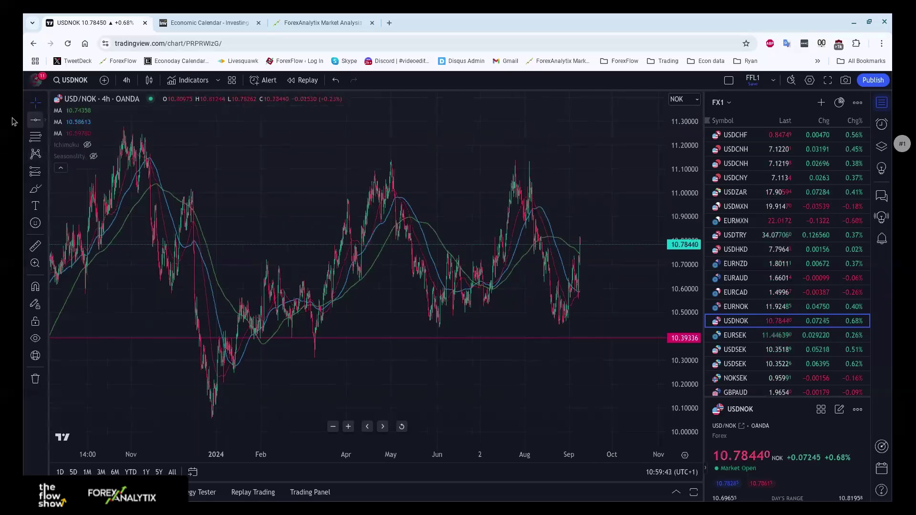
{"action": "left_click", "coordinate": [35, 120]}
{"action": "left_click", "coordinate": [358, 159]}
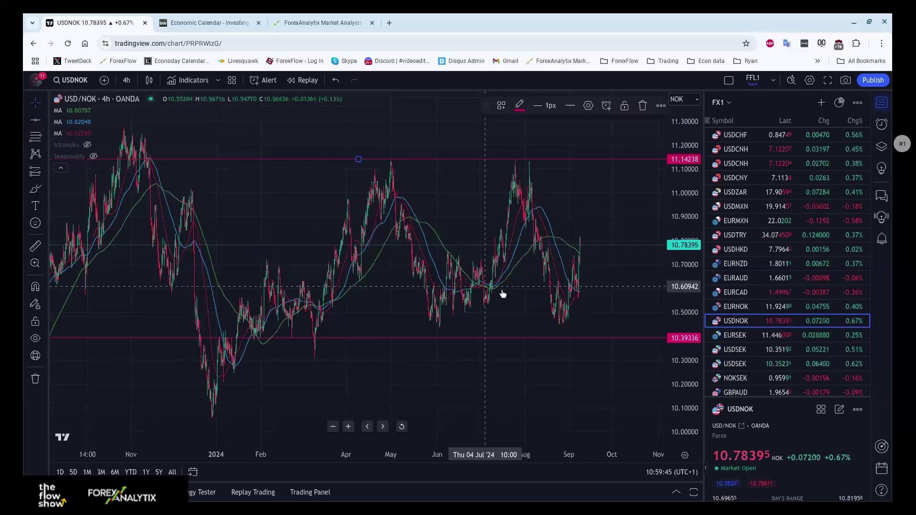
{"action": "scroll", "coordinate": [660, 268], "scroll_direction": "down", "scroll_amount": 4}
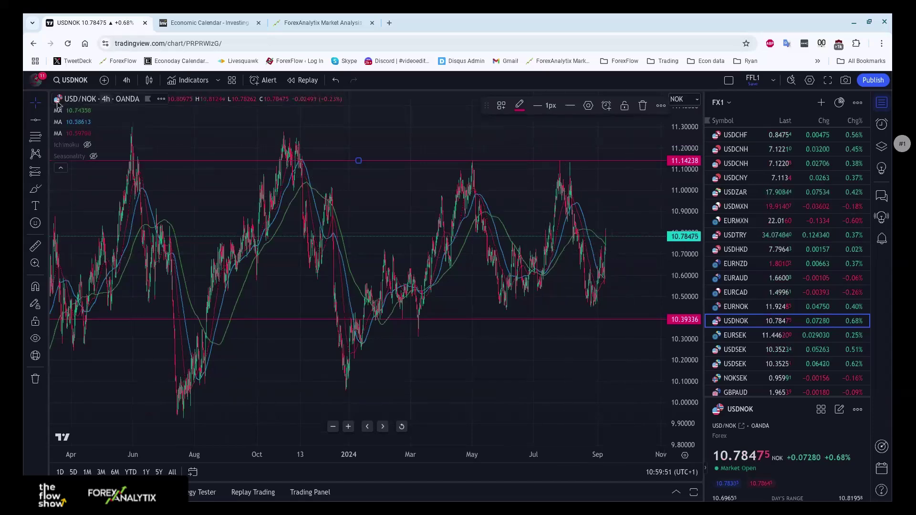
{"action": "left_click", "coordinate": [35, 137]}
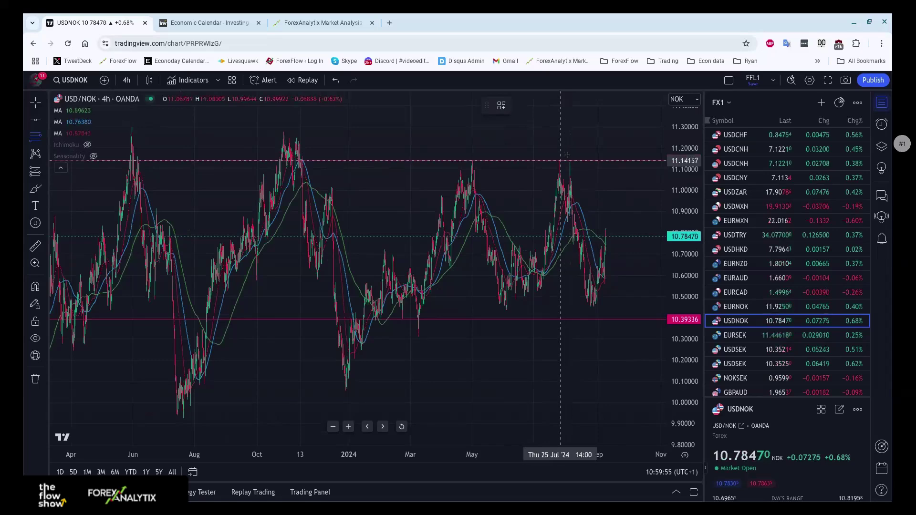
{"action": "left_click", "coordinate": [560, 160]}
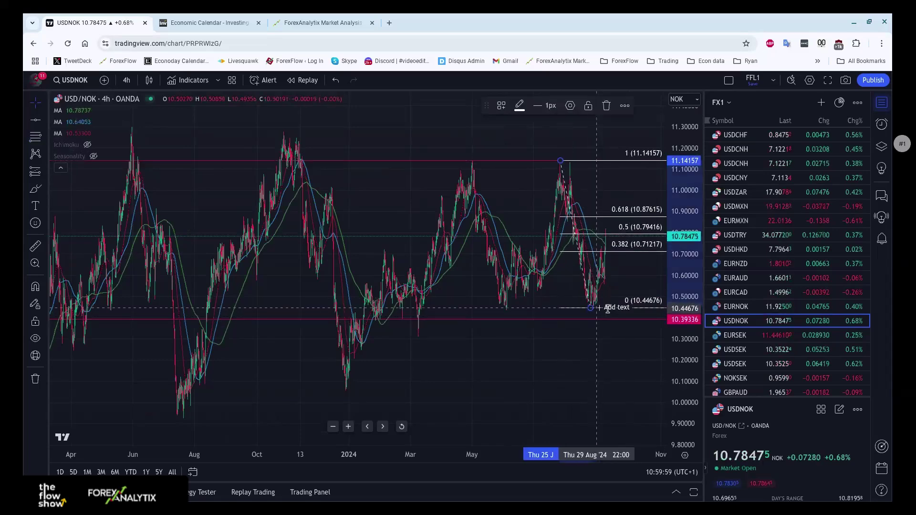
Step: Adjust the USDNOK chart zoom and bring up the line drawing types menu
{"action": "scroll", "coordinate": [608, 309], "scroll_direction": "up", "scroll_amount": 5}
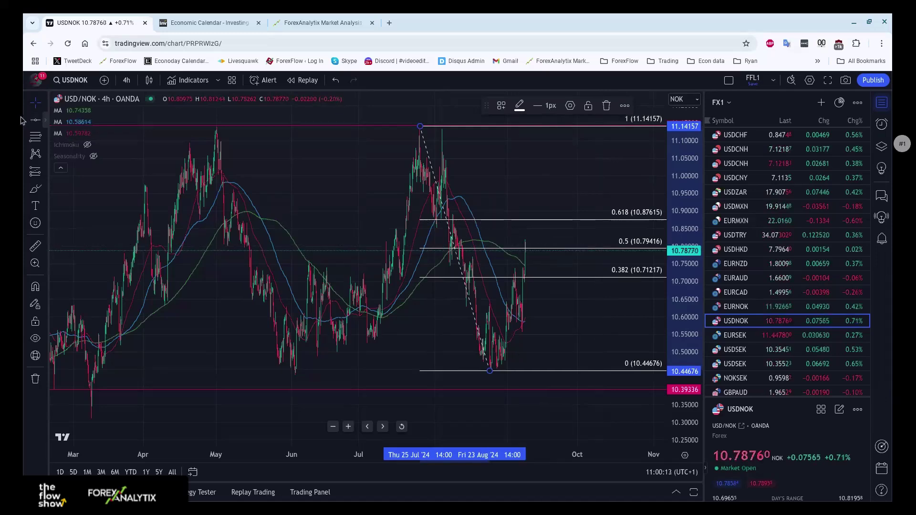
{"action": "left_click", "coordinate": [45, 120]}
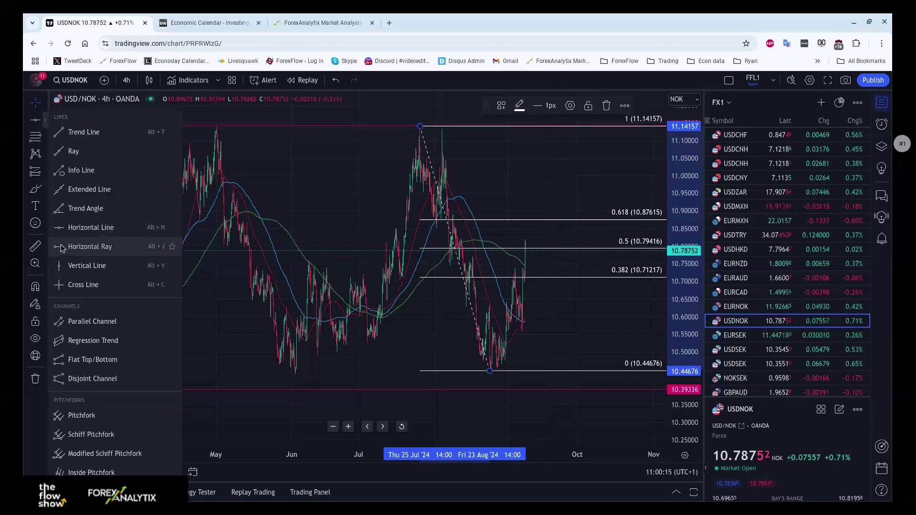
Step: Draw a horizontal ray from the recent candle high at 10.73778, just above the 0.382 level
{"action": "left_click", "coordinate": [96, 246]}
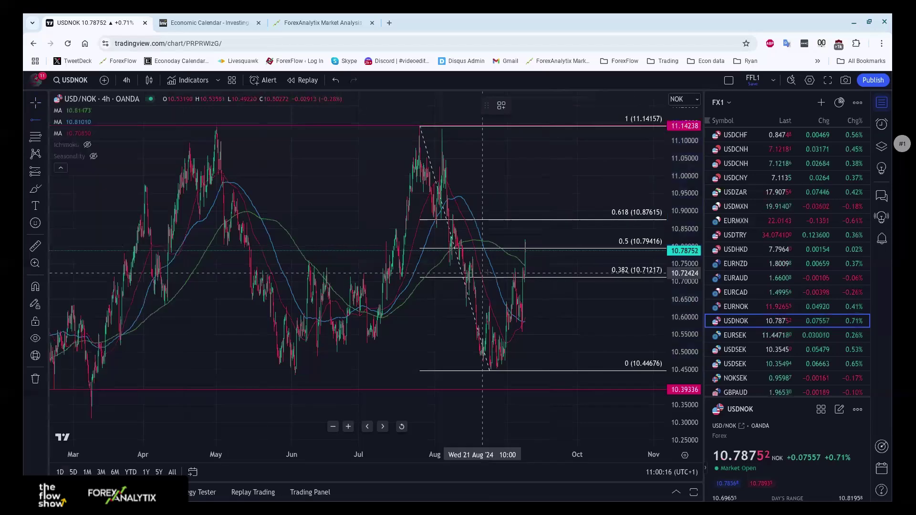
{"action": "left_click", "coordinate": [514, 269]}
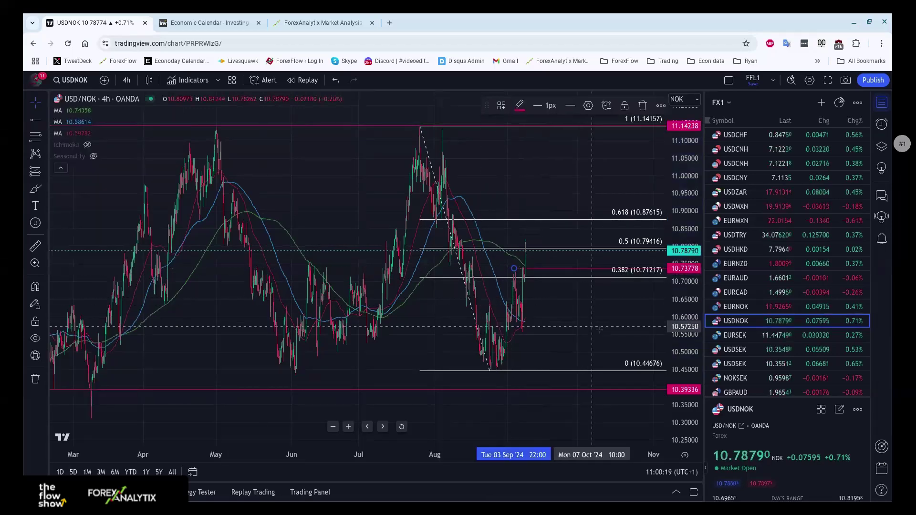
{"action": "scroll", "coordinate": [590, 326], "scroll_direction": "up", "scroll_amount": 5}
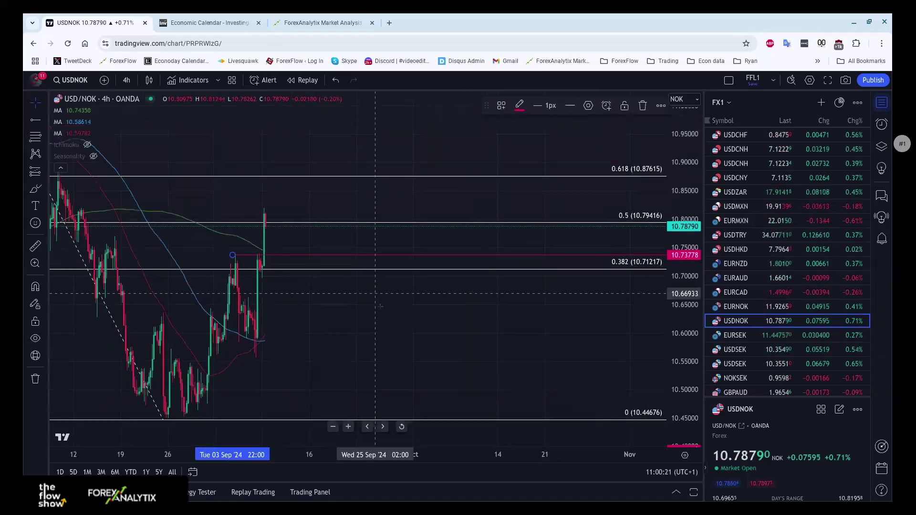
{"action": "scroll", "coordinate": [419, 351], "scroll_direction": "left", "scroll_amount": 2}
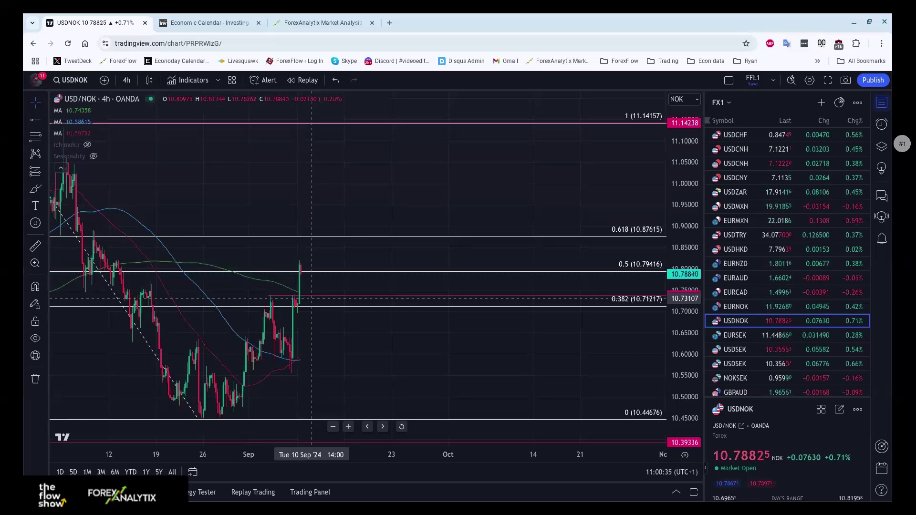
{"action": "scroll", "coordinate": [369, 224], "scroll_direction": "down", "scroll_amount": 4}
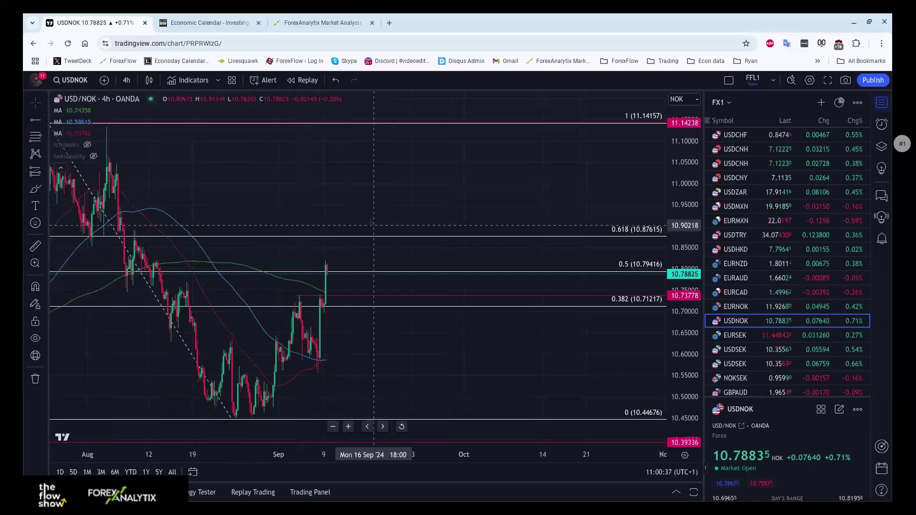
{"action": "scroll", "coordinate": [444, 205], "scroll_direction": "down", "scroll_amount": 3}
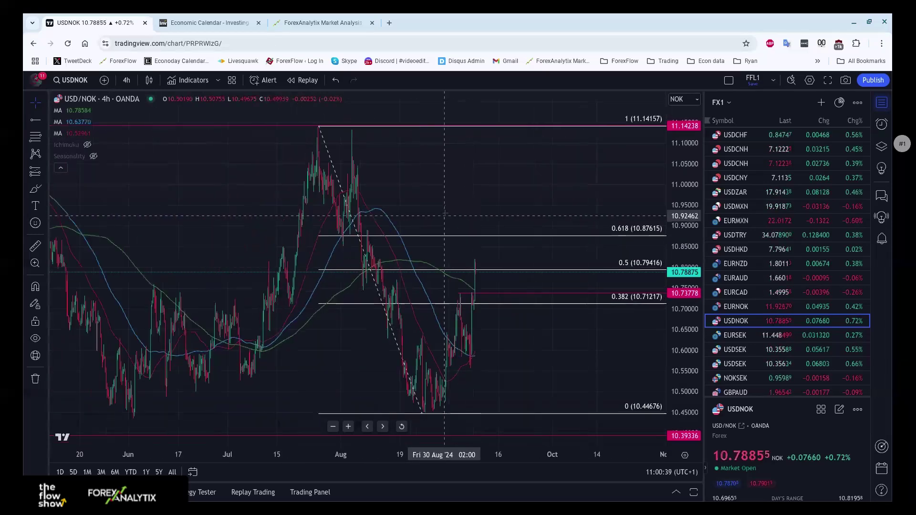
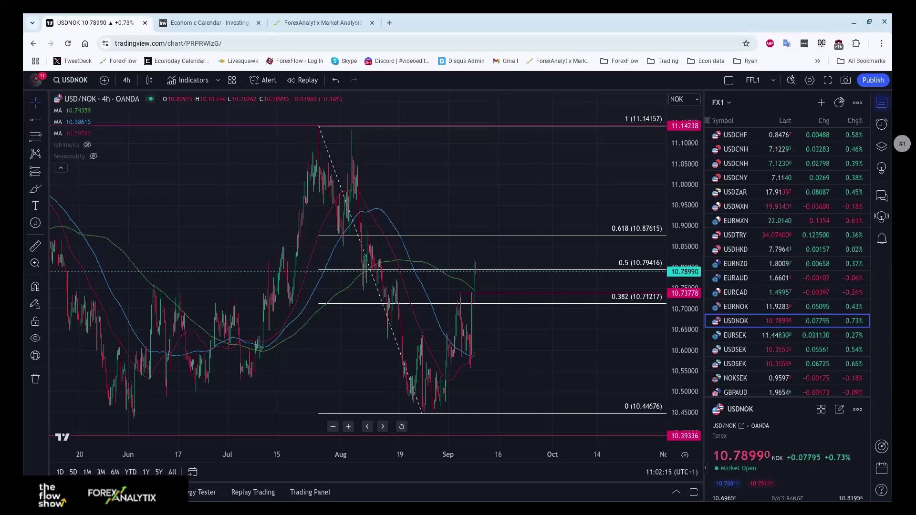
Step: Load the XAUUSD 4-hour chart from the FX1 watchlist with its 0.382/0.5/0.618 Fibonacci levels
{"action": "scroll", "coordinate": [617, 343], "scroll_direction": "down", "scroll_amount": 1}
{"action": "scroll", "coordinate": [617, 343], "scroll_direction": "down", "scroll_amount": 1}
{"action": "scroll", "coordinate": [782, 270], "scroll_direction": "down", "scroll_amount": 6}
{"action": "scroll", "coordinate": [782, 269], "scroll_direction": "up", "scroll_amount": 3}
{"action": "left_click", "coordinate": [759, 237]}
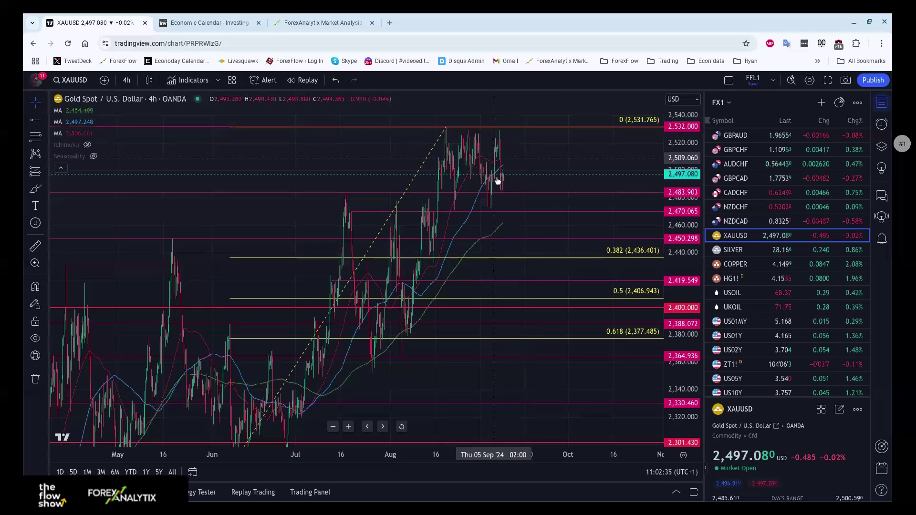
{"action": "scroll", "coordinate": [499, 178], "scroll_direction": "down", "scroll_amount": 4}
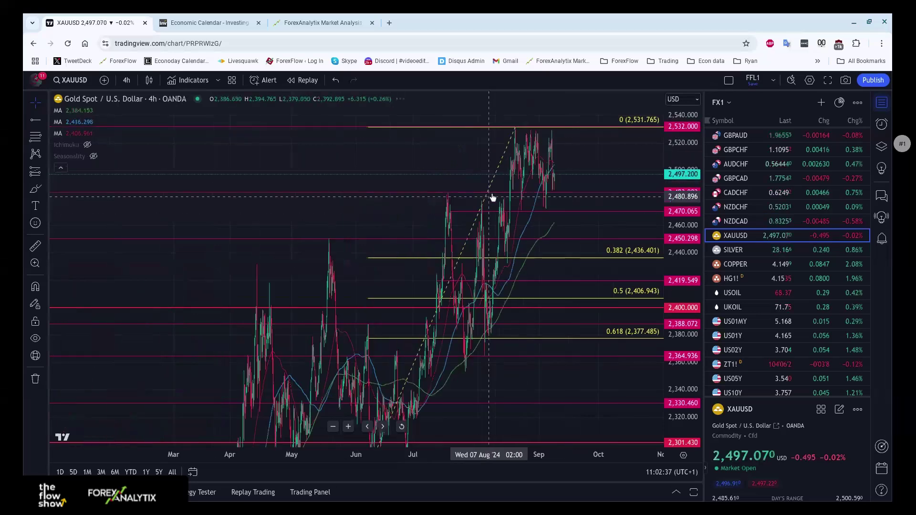
Step: Review gold on daily candles at the default range, then switch it to 1-hour candles
{"action": "left_click", "coordinate": [126, 80]}
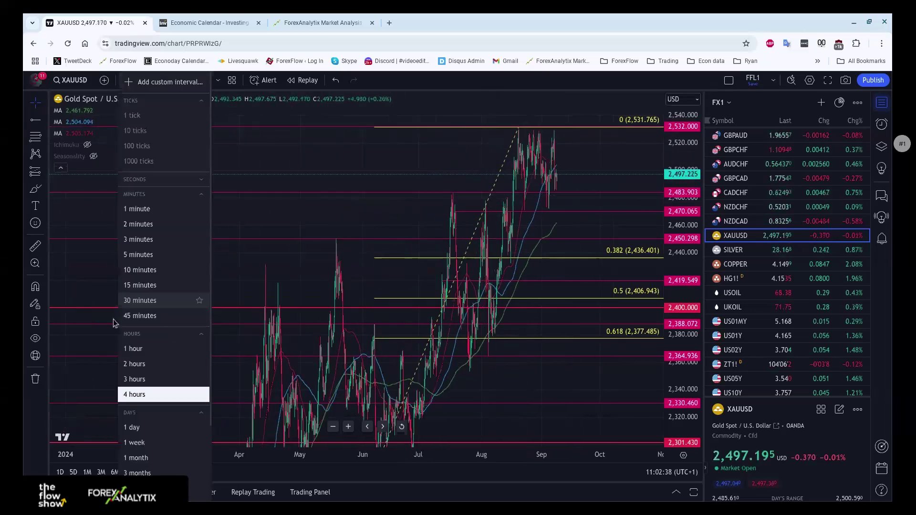
{"action": "left_click", "coordinate": [130, 429]}
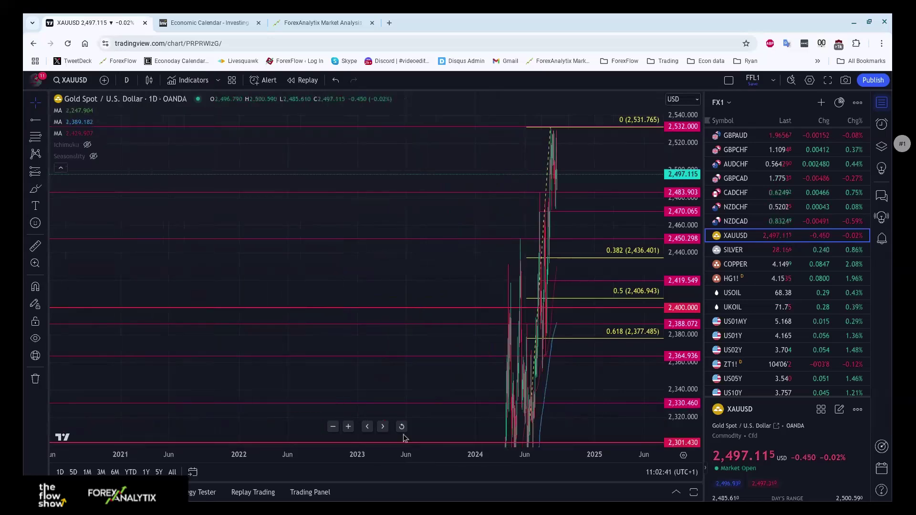
{"action": "left_click", "coordinate": [402, 428]}
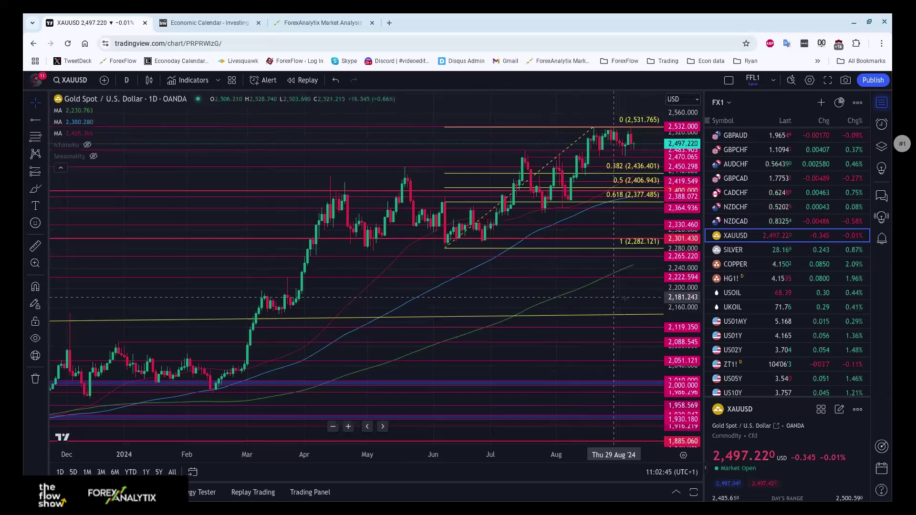
{"action": "left_click_drag", "start_coordinate": [624, 299], "coordinate": [508, 300]}
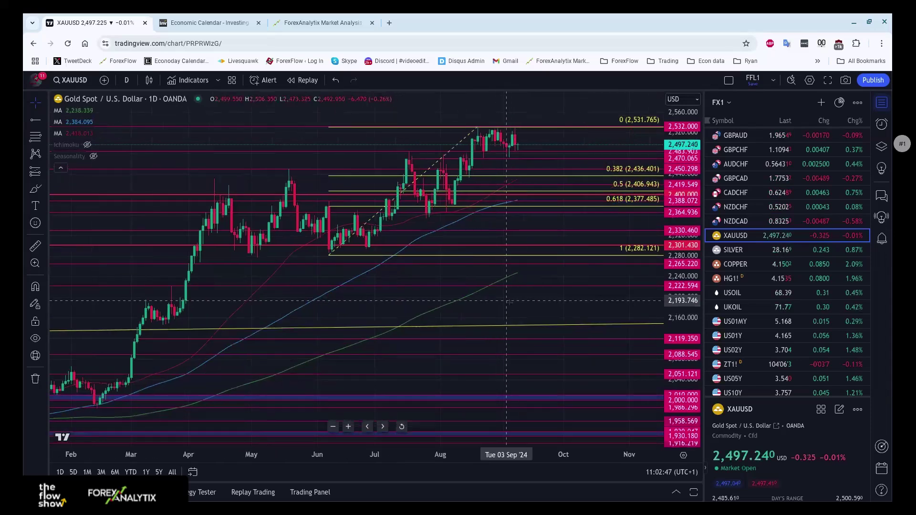
{"action": "left_click", "coordinate": [127, 80]}
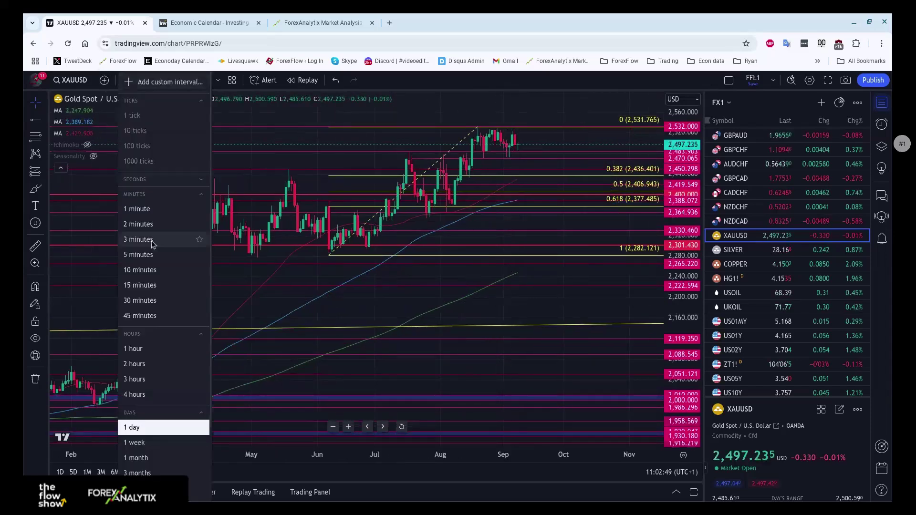
{"action": "left_click", "coordinate": [136, 348]}
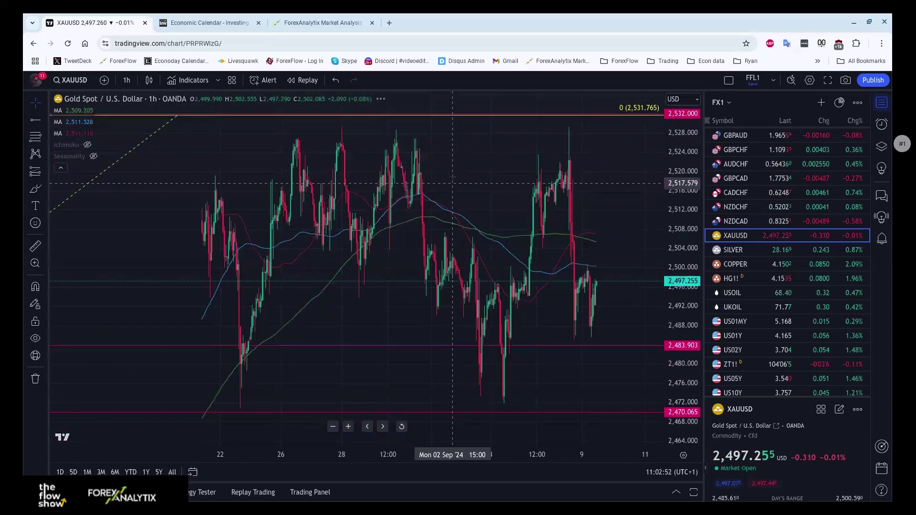
Step: Zoom out the 1-hour gold chart to show price near 2,497 between 2,483.903 and 2,532.000
{"action": "scroll", "coordinate": [452, 176], "scroll_direction": "down", "scroll_amount": 3}
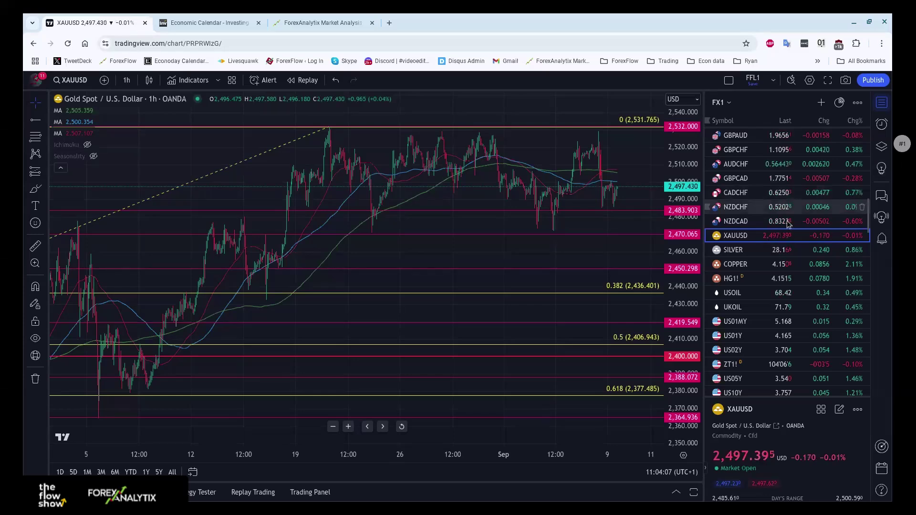
{"action": "scroll", "coordinate": [776, 239], "scroll_direction": "up", "scroll_amount": 1}
{"action": "scroll", "coordinate": [837, 251], "scroll_direction": "up", "scroll_amount": 5}
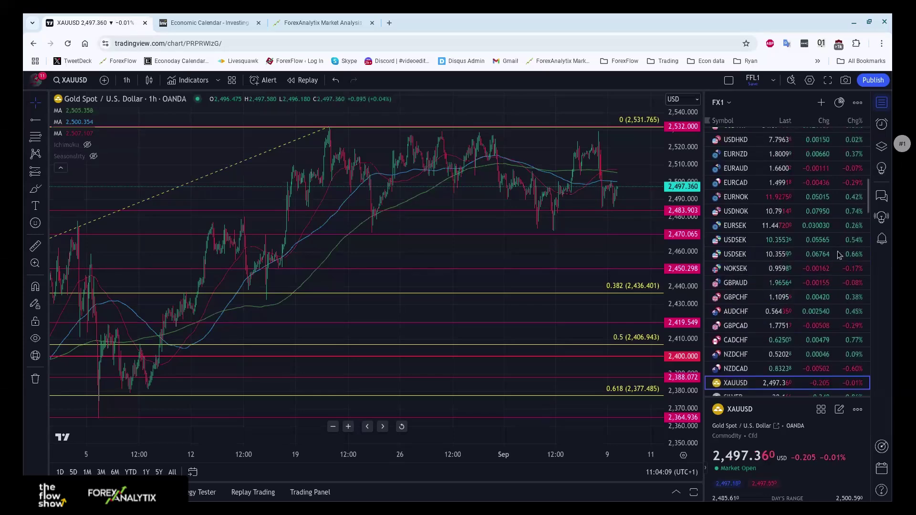
{"action": "scroll", "coordinate": [837, 251], "scroll_direction": "up", "scroll_amount": 2}
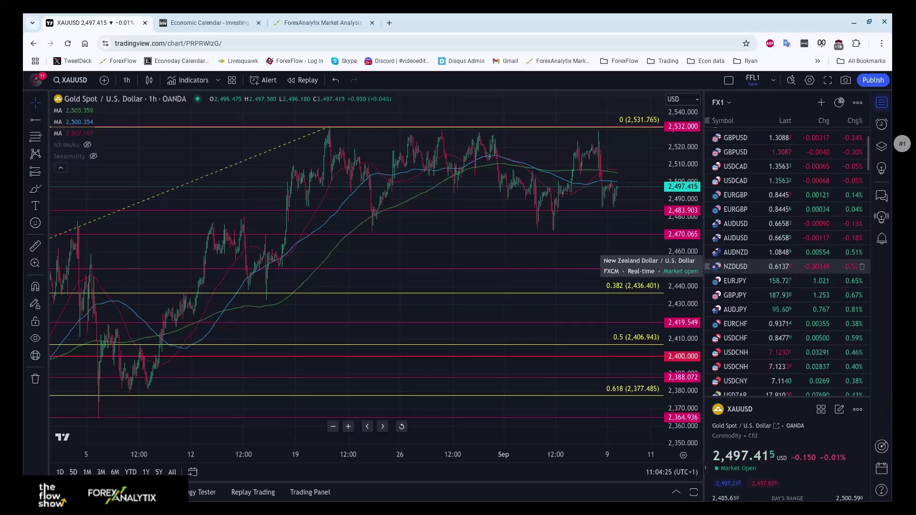
Step: Load the AUDUSD 1-hour chart and zoom to show price 0.66585 below the 0.66812 zone
{"action": "left_click", "coordinate": [763, 229]}
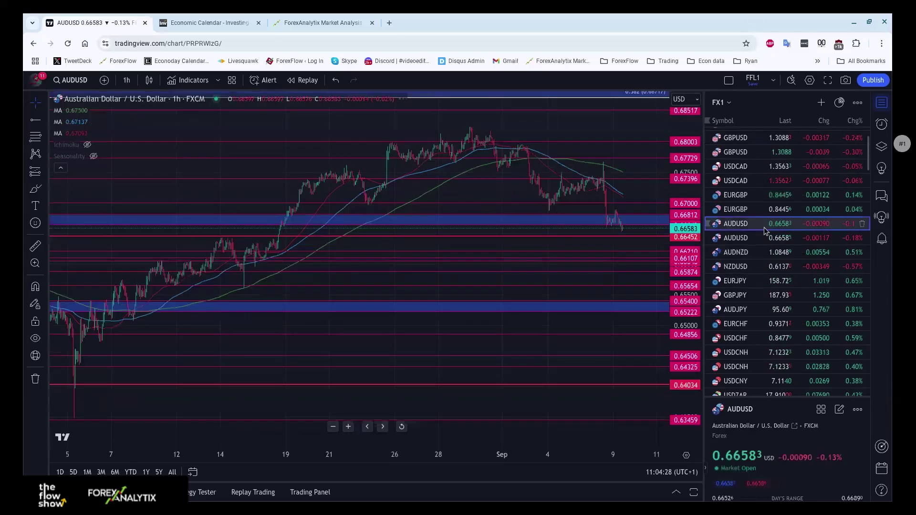
{"action": "scroll", "coordinate": [510, 231], "scroll_direction": "up", "scroll_amount": 3}
{"action": "scroll", "coordinate": [510, 231], "scroll_direction": "down", "scroll_amount": 5}
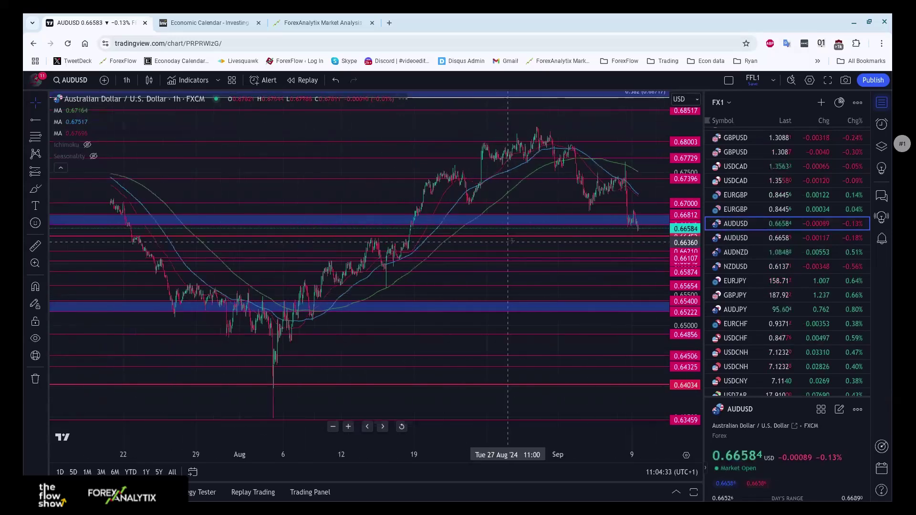
{"action": "scroll", "coordinate": [510, 280], "scroll_direction": "down", "scroll_amount": 3}
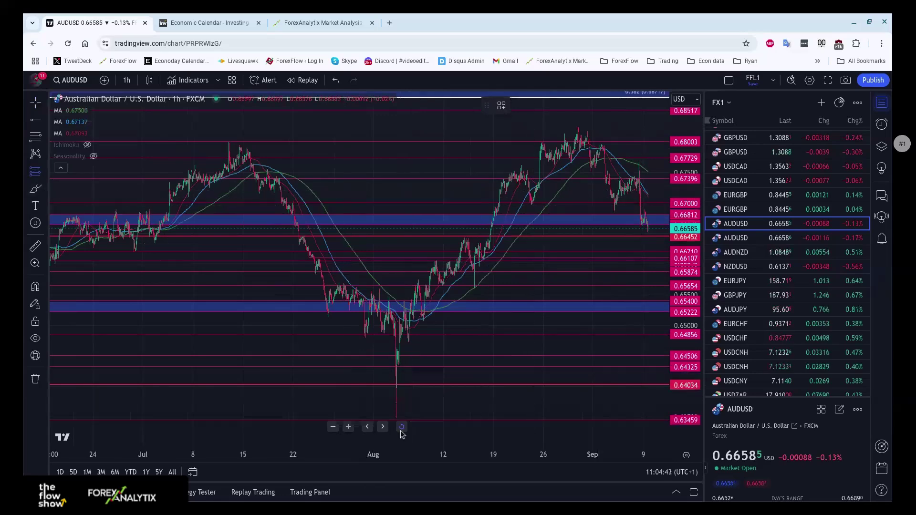
{"action": "scroll", "coordinate": [394, 429], "scroll_direction": "up", "scroll_amount": 5}
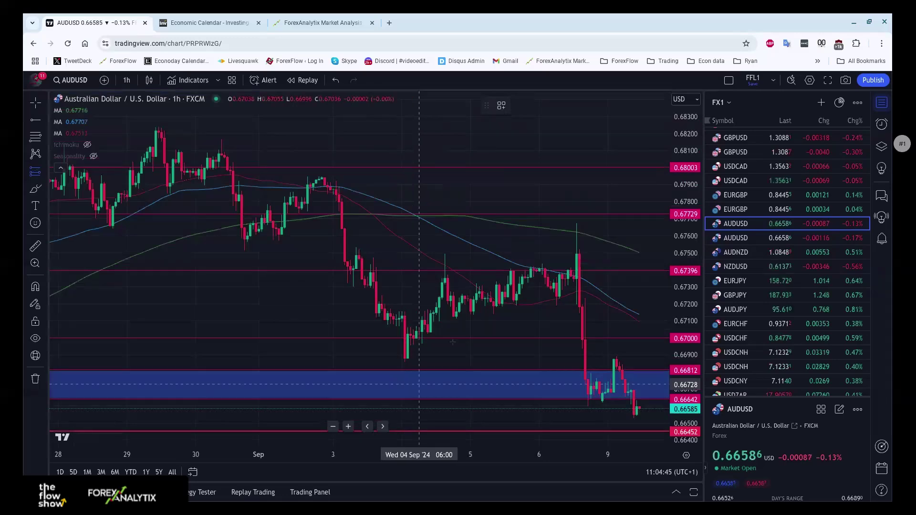
{"action": "scroll", "coordinate": [396, 420], "scroll_direction": "down", "scroll_amount": 5}
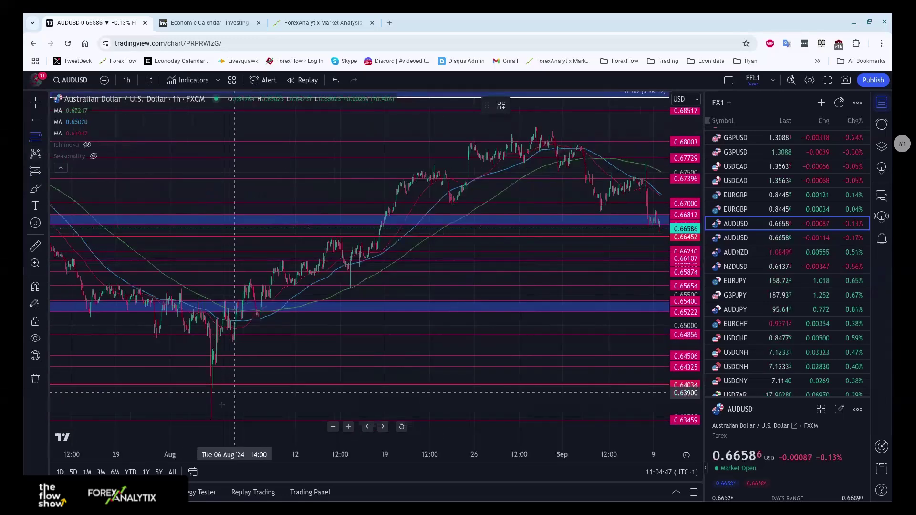
Step: Anchor the Fib retracement at the 05 Aug low and 29 Aug high, then load NZDUSD
{"action": "left_click", "coordinate": [211, 418]}
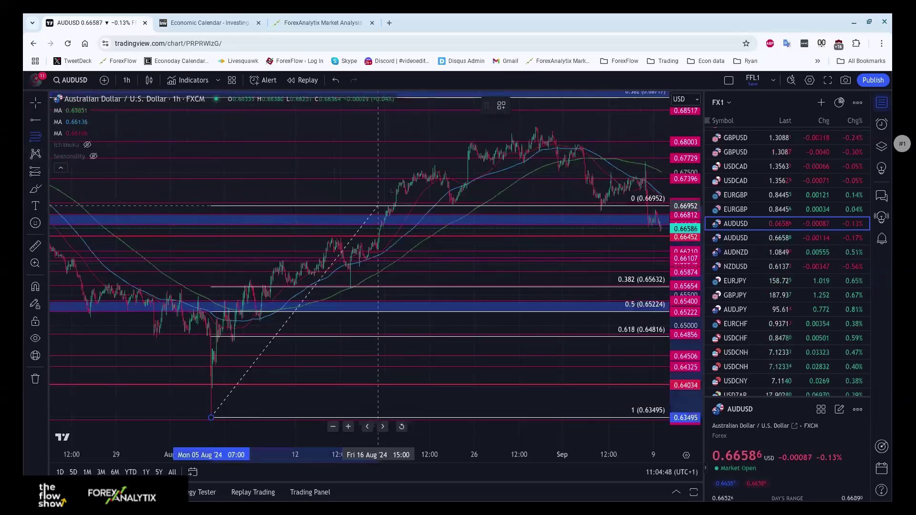
{"action": "left_click", "coordinate": [533, 128]}
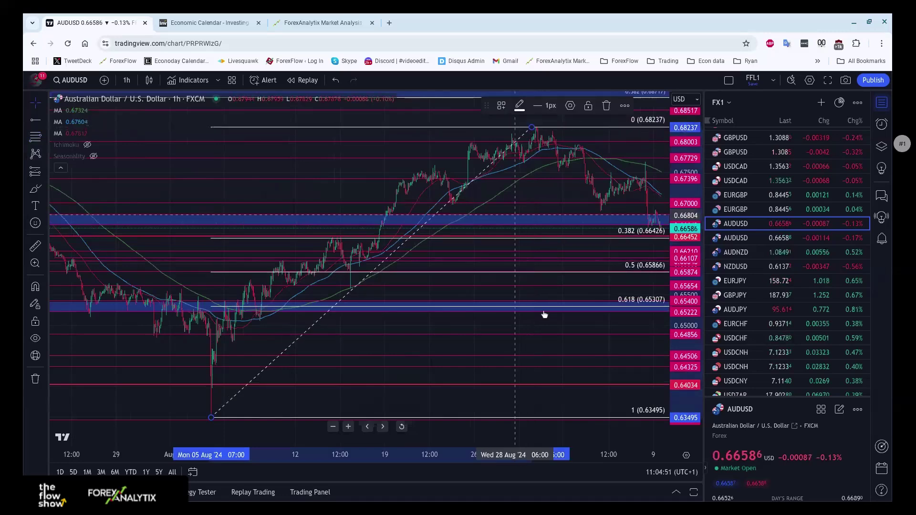
{"action": "scroll", "coordinate": [594, 381], "scroll_direction": "up", "scroll_amount": 2}
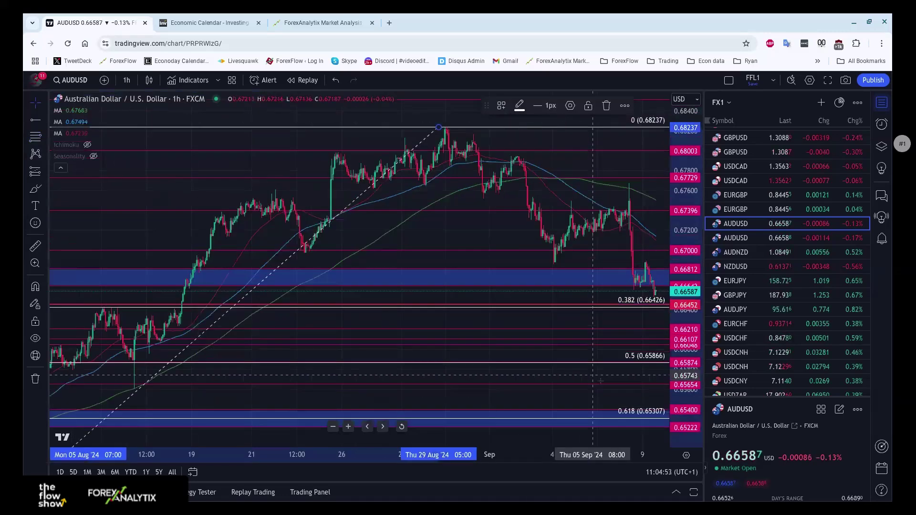
{"action": "scroll", "coordinate": [600, 380], "scroll_direction": "down", "scroll_amount": 3}
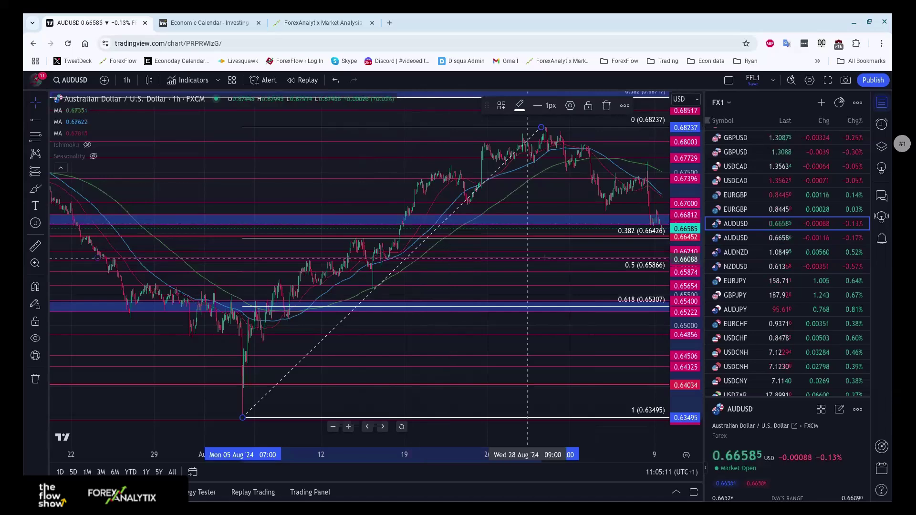
{"action": "scroll", "coordinate": [557, 209], "scroll_direction": "up", "scroll_amount": 3}
{"action": "left_click_drag", "start_coordinate": [557, 208], "coordinate": [488, 211]}
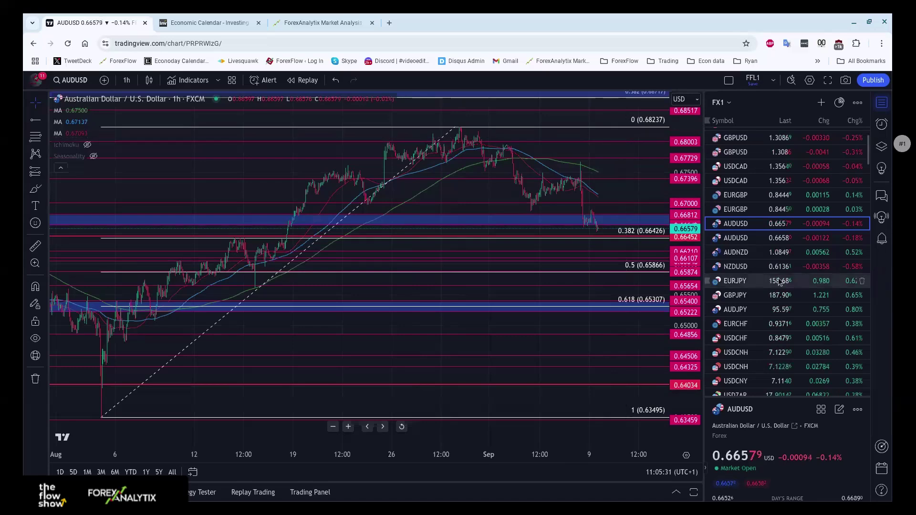
{"action": "left_click", "coordinate": [764, 268]}
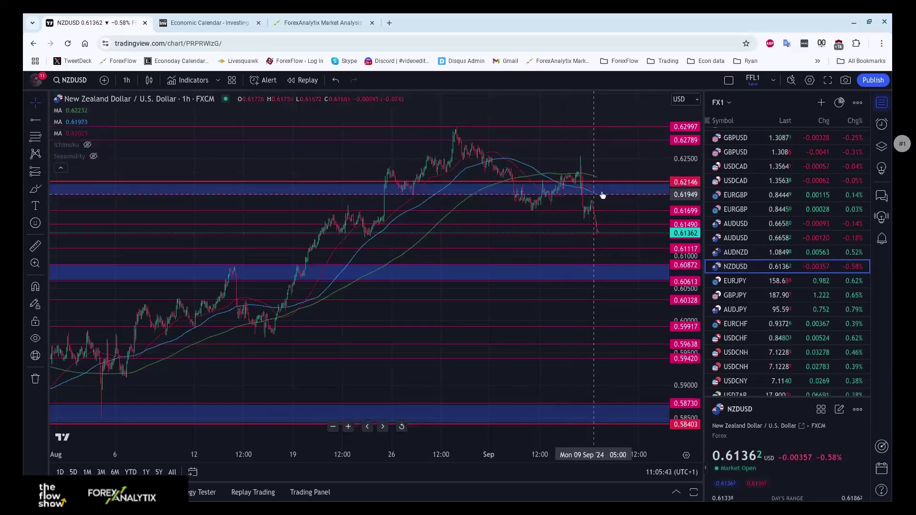
Step: Zoom out the NZDUSD 1-hour chart to show price 0.61356 between 0.61117 and 0.61490
{"action": "scroll", "coordinate": [604, 196], "scroll_direction": "down", "scroll_amount": 2}
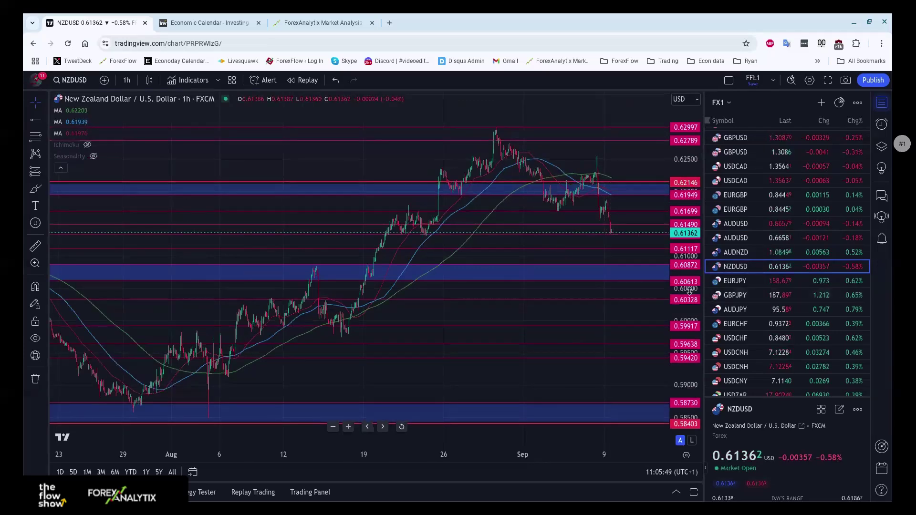
{"action": "scroll", "coordinate": [504, 200], "scroll_direction": "down", "scroll_amount": 2}
{"action": "scroll", "coordinate": [504, 200], "scroll_direction": "down", "scroll_amount": 2}
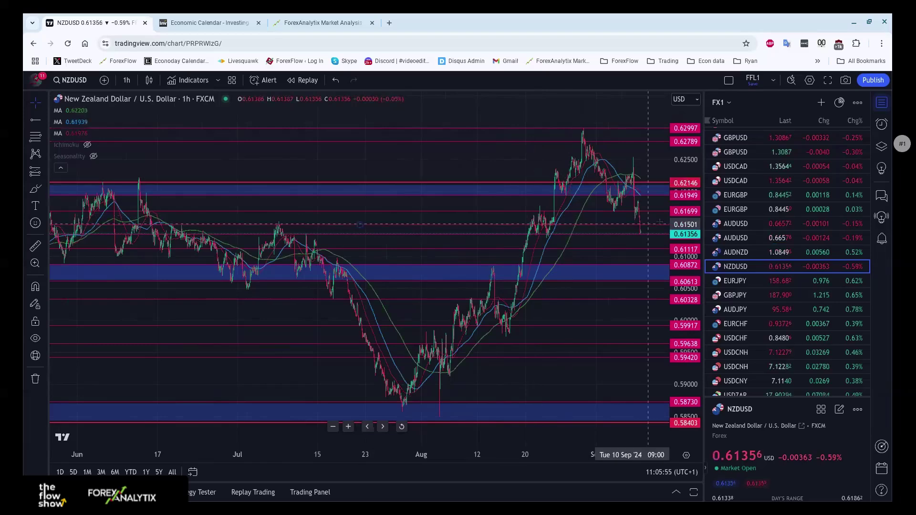
{"action": "scroll", "coordinate": [454, 210], "scroll_direction": "down", "scroll_amount": 1}
{"action": "scroll", "coordinate": [454, 210], "scroll_direction": "down", "scroll_amount": 1}
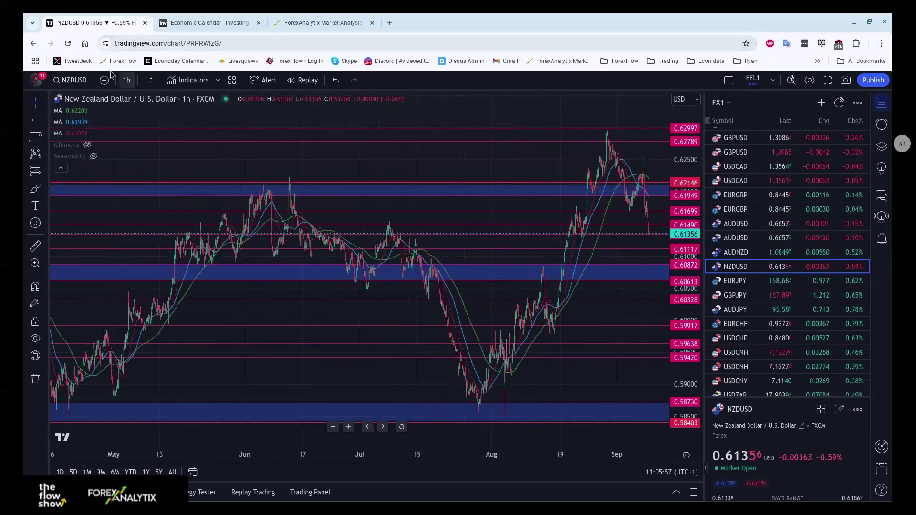
{"action": "left_click", "coordinate": [127, 80]}
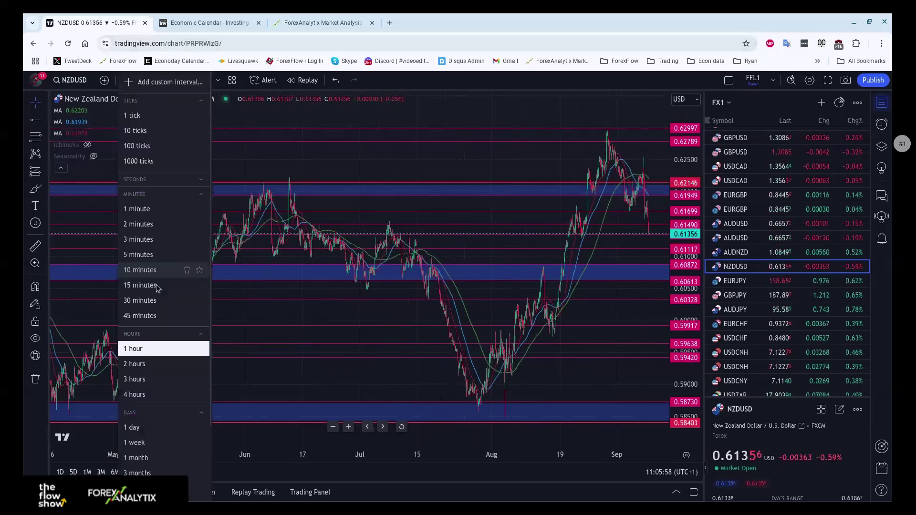
Step: Put NZDUSD on 4-hour candles and zoom out to show history back to late 2023
{"action": "left_click", "coordinate": [134, 394]}
{"action": "scroll", "coordinate": [511, 307], "scroll_direction": "up", "scroll_amount": 3}
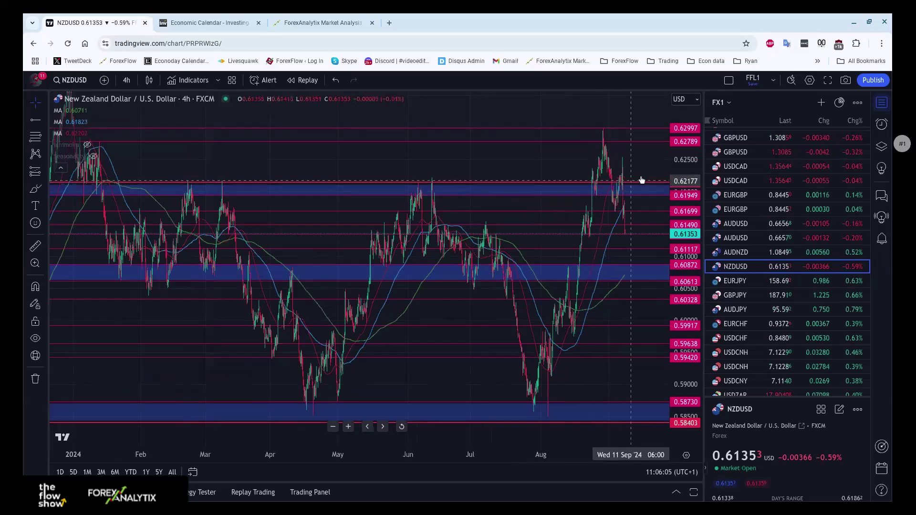
{"action": "scroll", "coordinate": [618, 282], "scroll_direction": "down", "scroll_amount": 1}
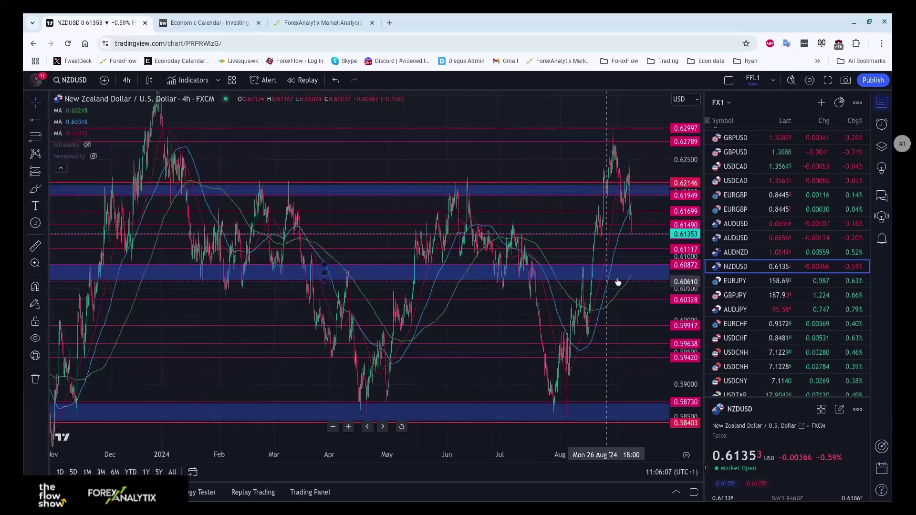
{"action": "scroll", "coordinate": [617, 281], "scroll_direction": "down", "scroll_amount": 1}
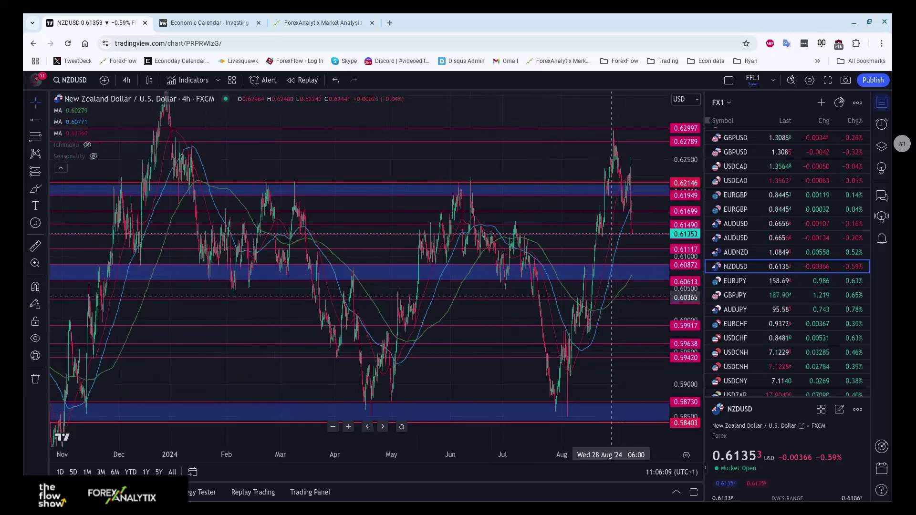